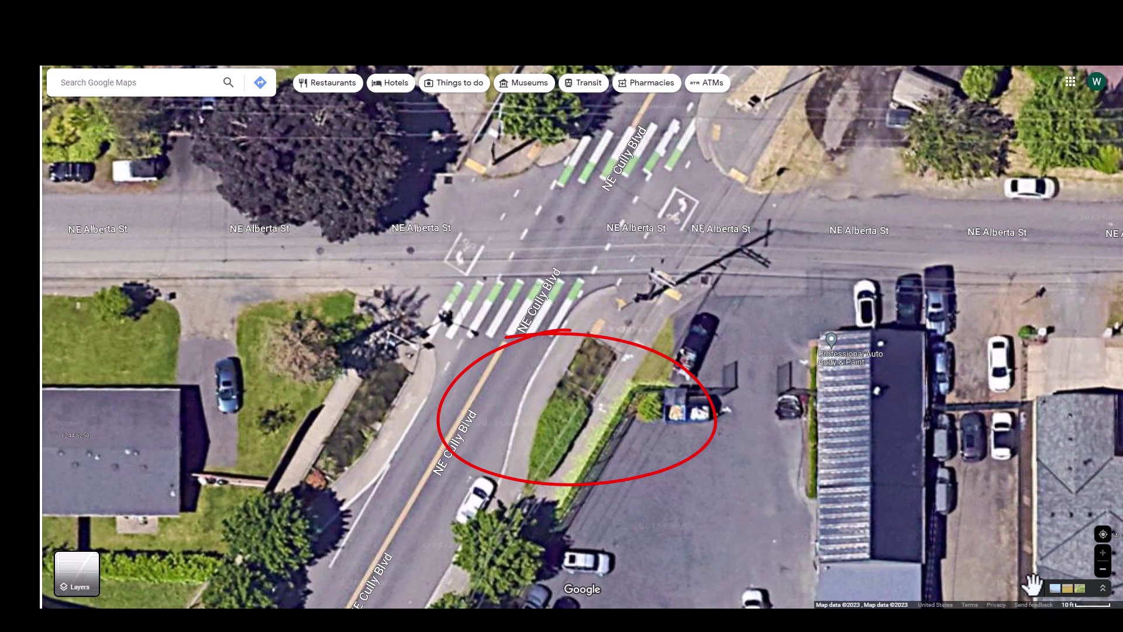
- Enter Street View on NE Cully Blvd near NE Alberta St and look around the roadside planters
left_click_drag(1033, 583, 497, 372)
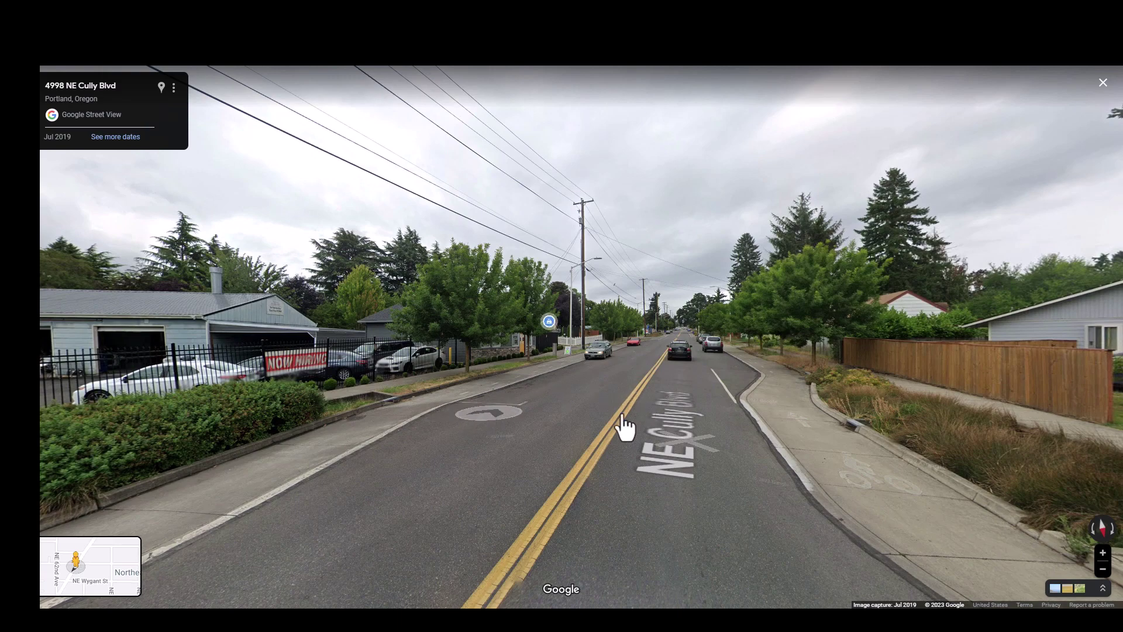
left_click_drag(561, 431, 812, 421)
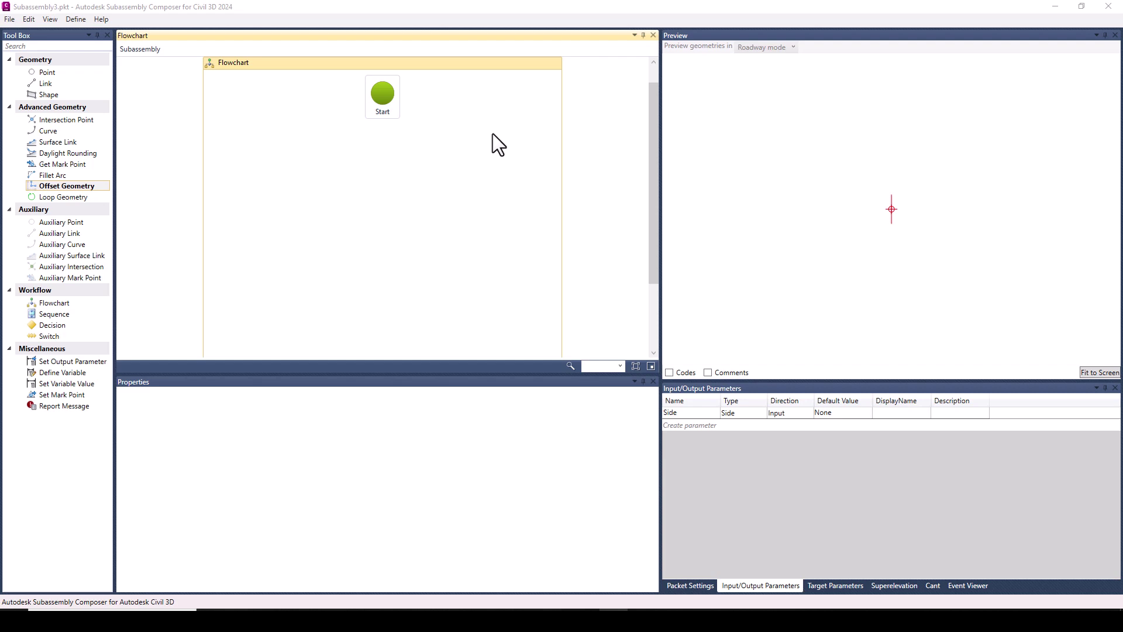
- In Subassembly Composer, open the code definitions and create a code named Top
left_click(76, 19)
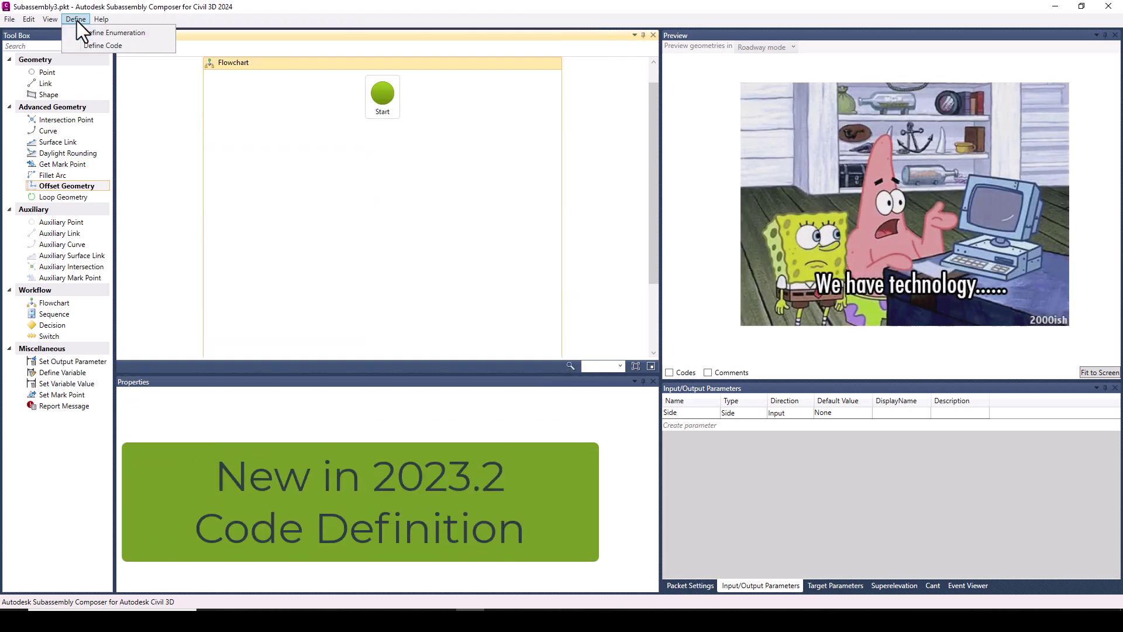
left_click(94, 51)
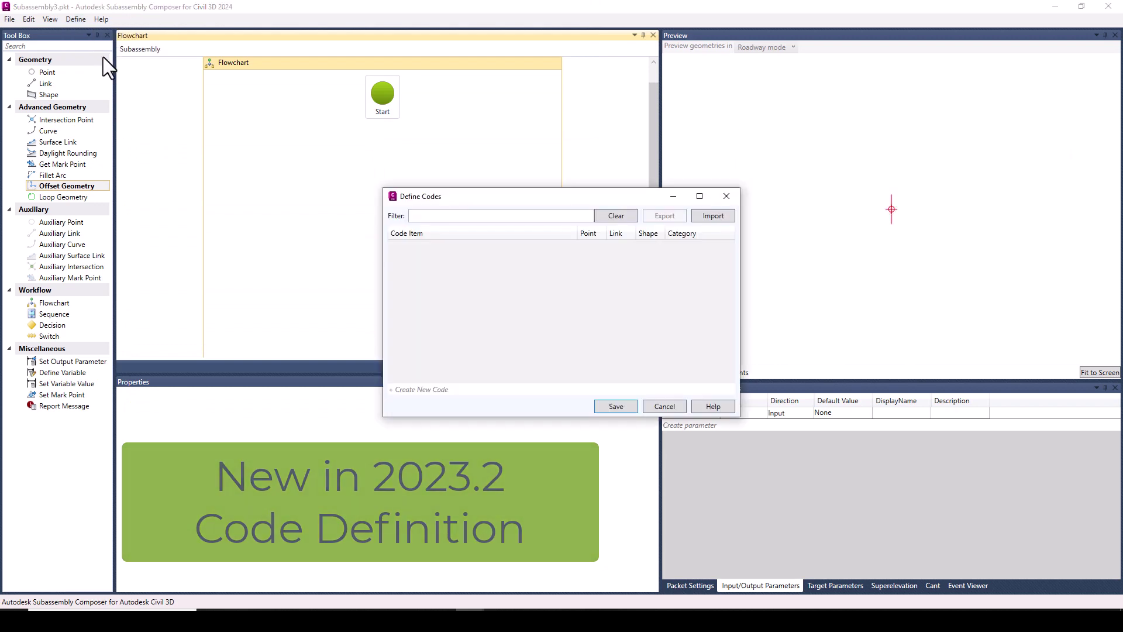
left_click_drag(515, 195, 534, 130)
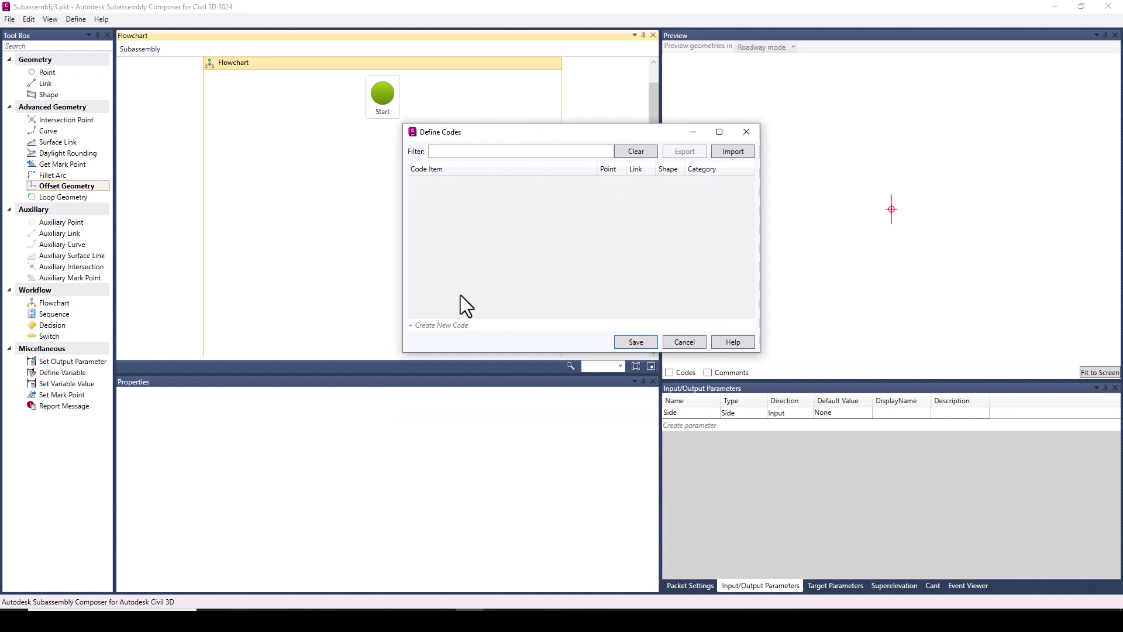
left_click(441, 325)
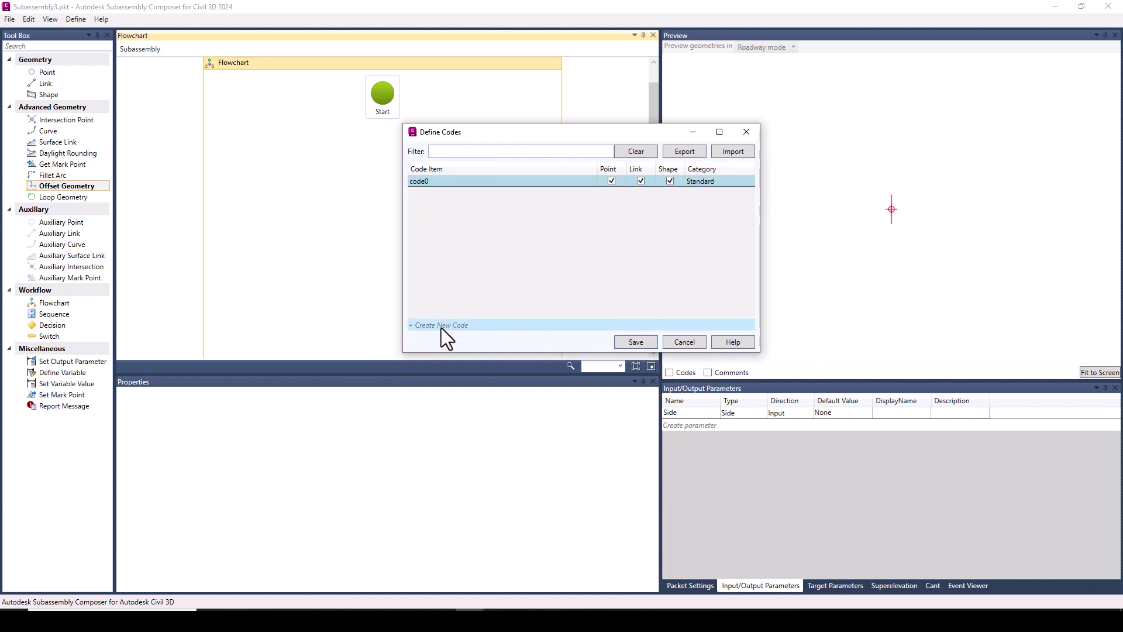
left_click(435, 181)
left_click(436, 181)
type("Top")
- Add two more codes named Wall and BlendedSoil to the code definitions
left_click(441, 325)
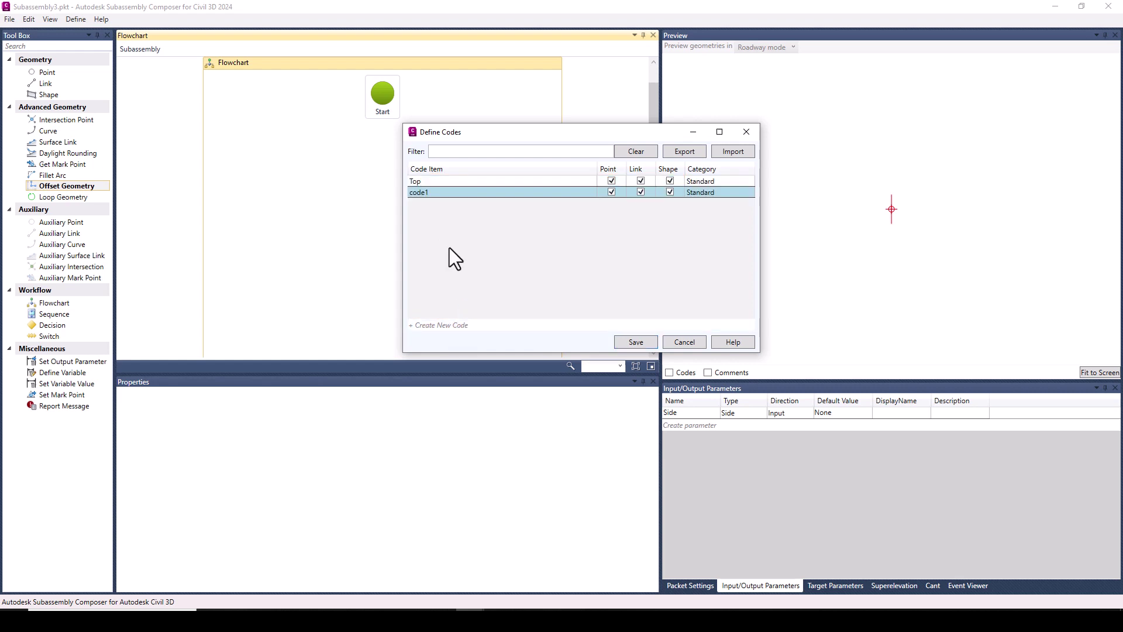
left_click(438, 193)
type("Wall")
left_click(466, 324)
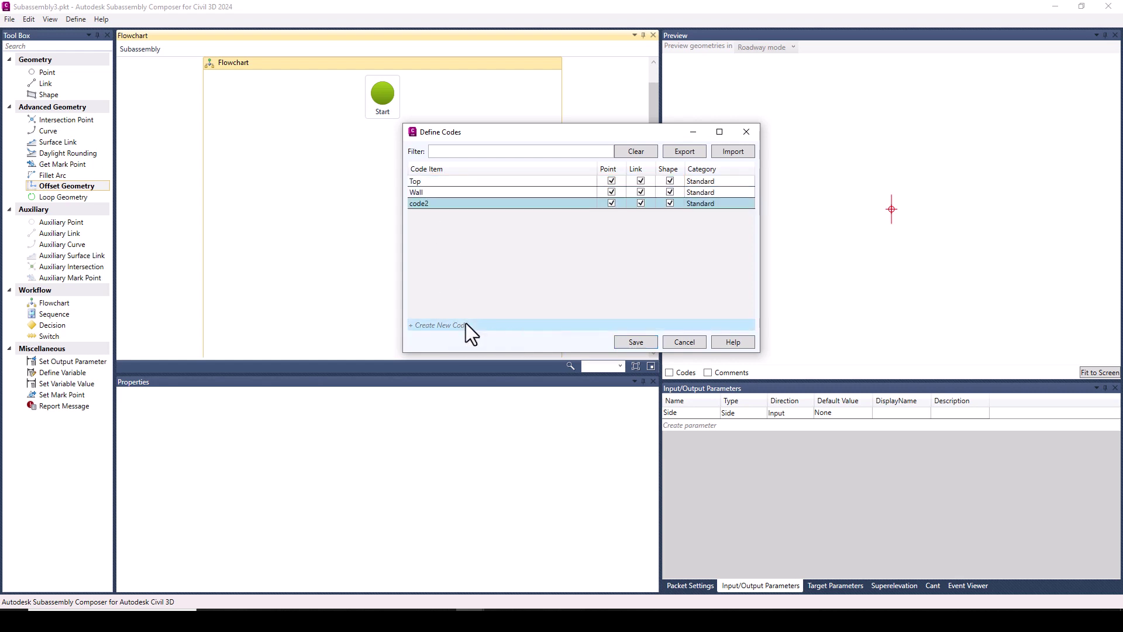
left_click(437, 204)
type("Blended")
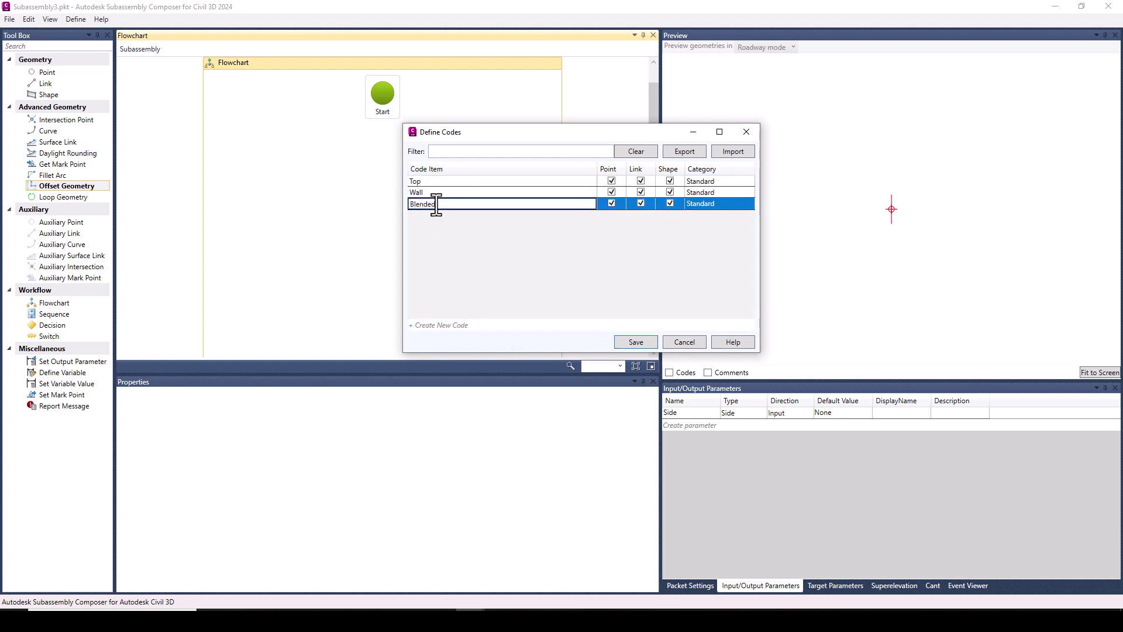
type(" Cor")
- Add the codes FilterAgg and DrainLayer to the code definitions
left_click(445, 326)
left_click(452, 215)
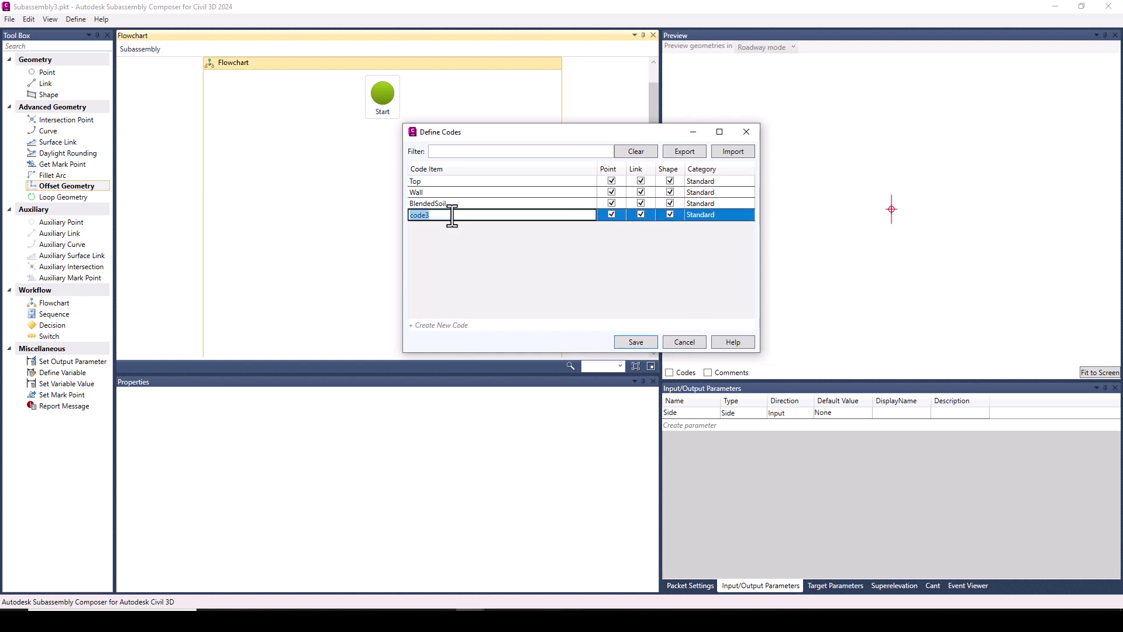
type("FilterAgg")
key("Return")
left_click(435, 228)
type("DrainLayer")
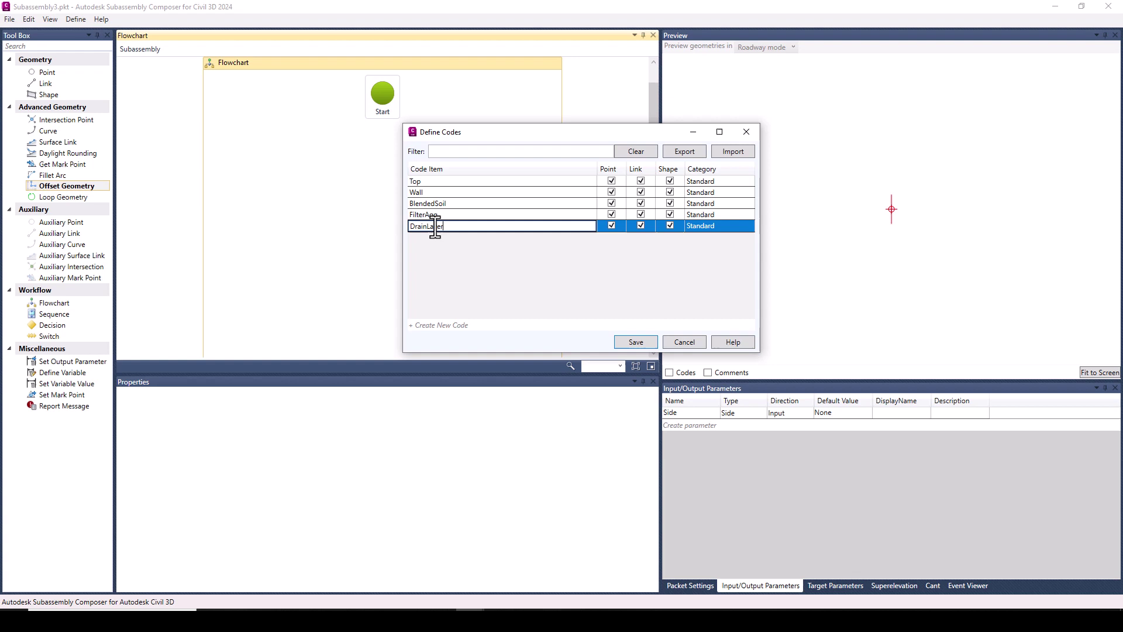
- Restrict DrainLayer, FilterAgg and BlendedSoil to shapes by disabling their point and link use, and save the codes
left_click(611, 225)
left_click(641, 225)
left_click(612, 214)
left_click(641, 214)
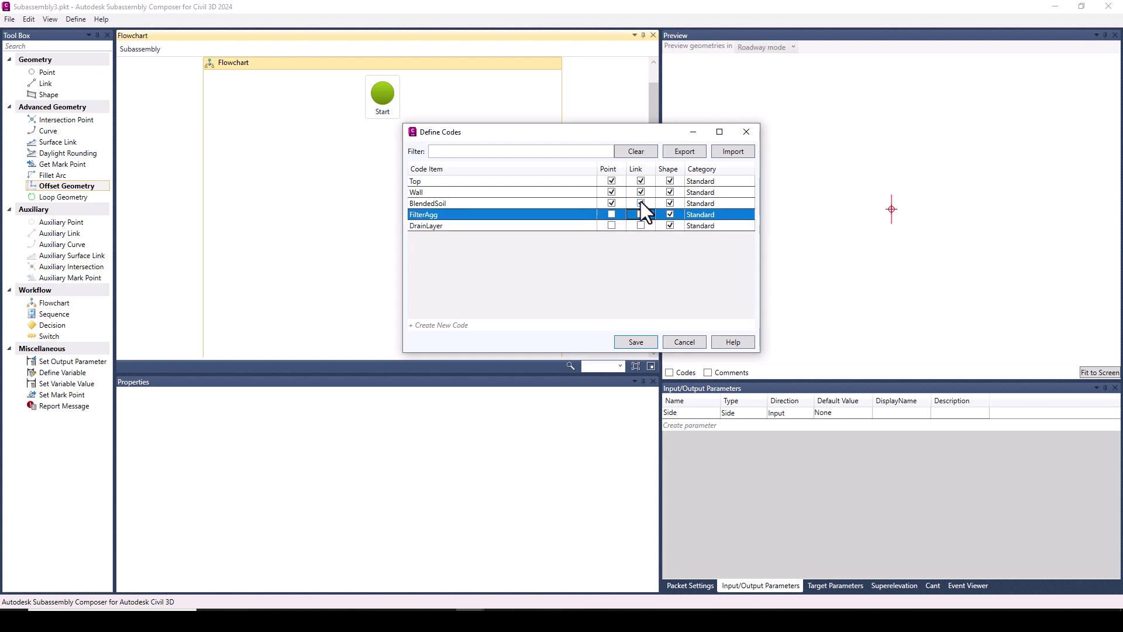
left_click(641, 203)
left_click(611, 202)
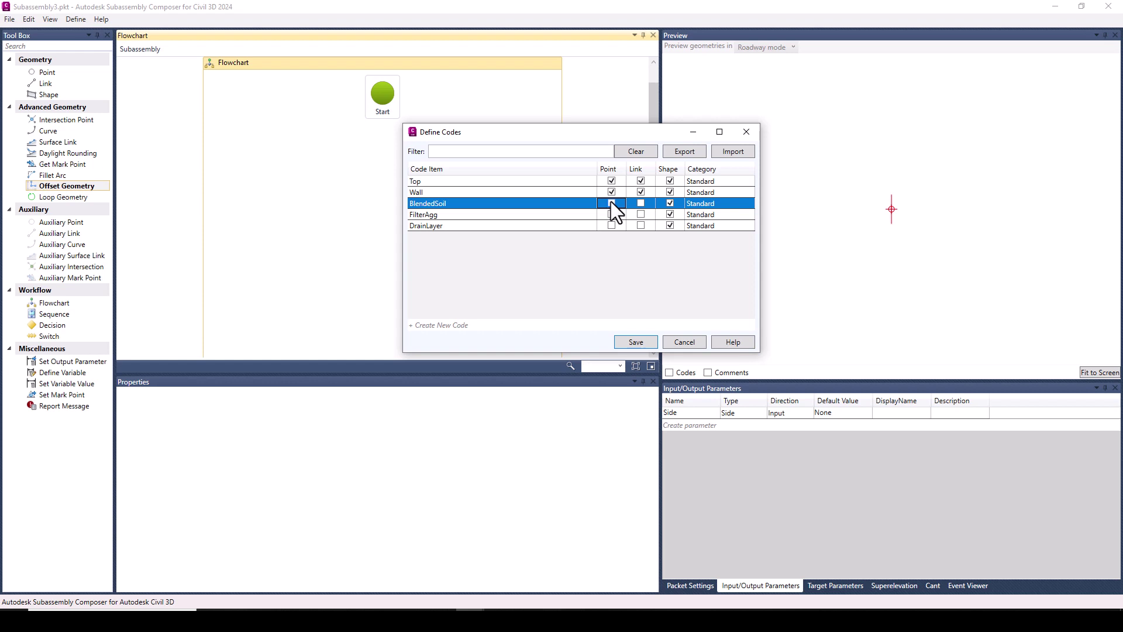
key("Return")
- Create a target parameter of type Offset with a preview value of 2
left_click(835, 586)
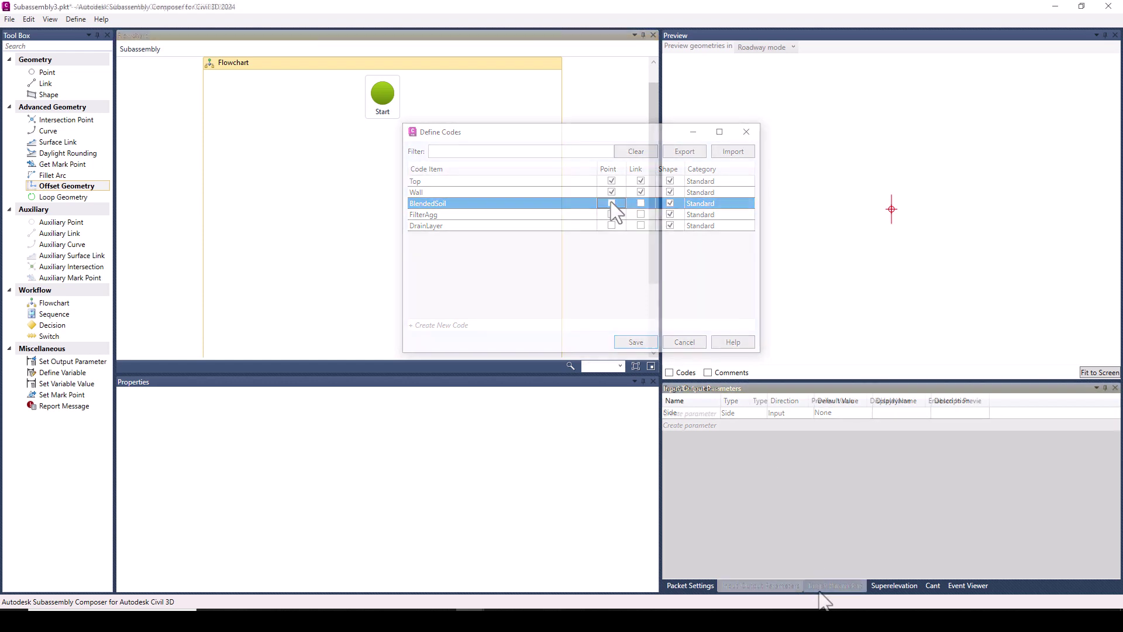
left_click(702, 424)
left_click(780, 412)
left_click(767, 437)
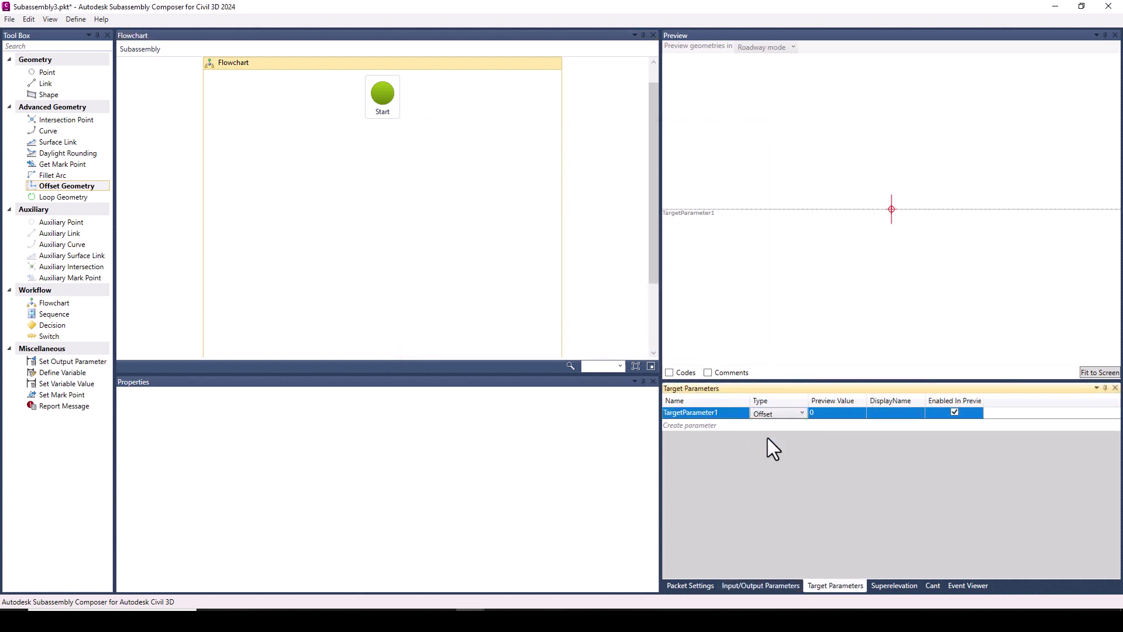
left_click(838, 411)
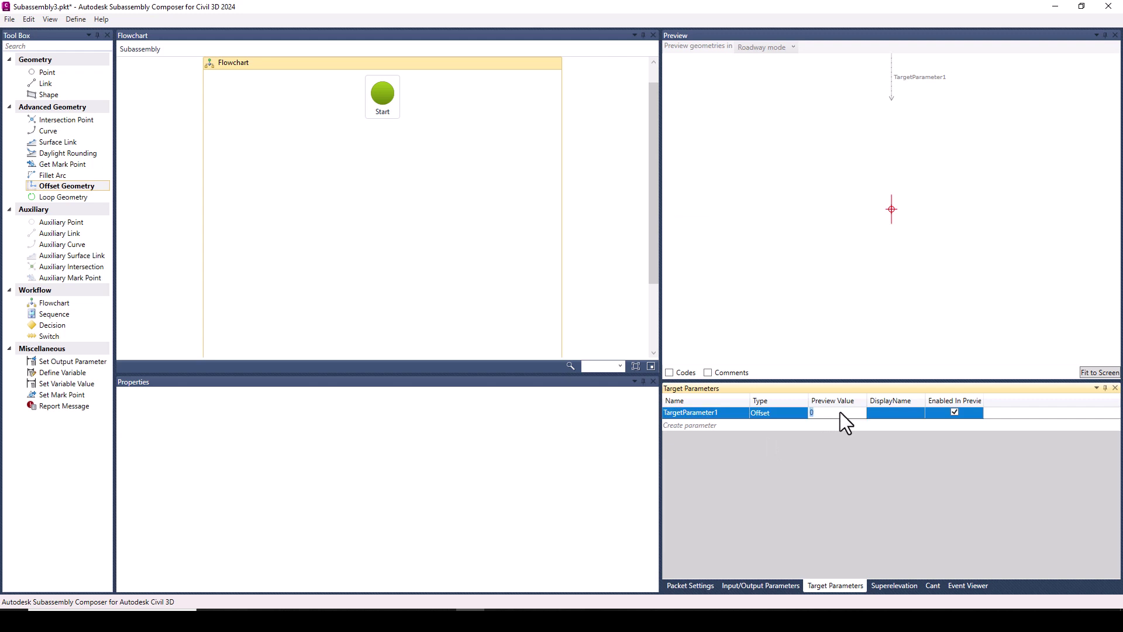
type("2")
left_click(980, 348)
- Rename the offset target parameter to WidthOffset and fit the preview to the screen
left_click(699, 412)
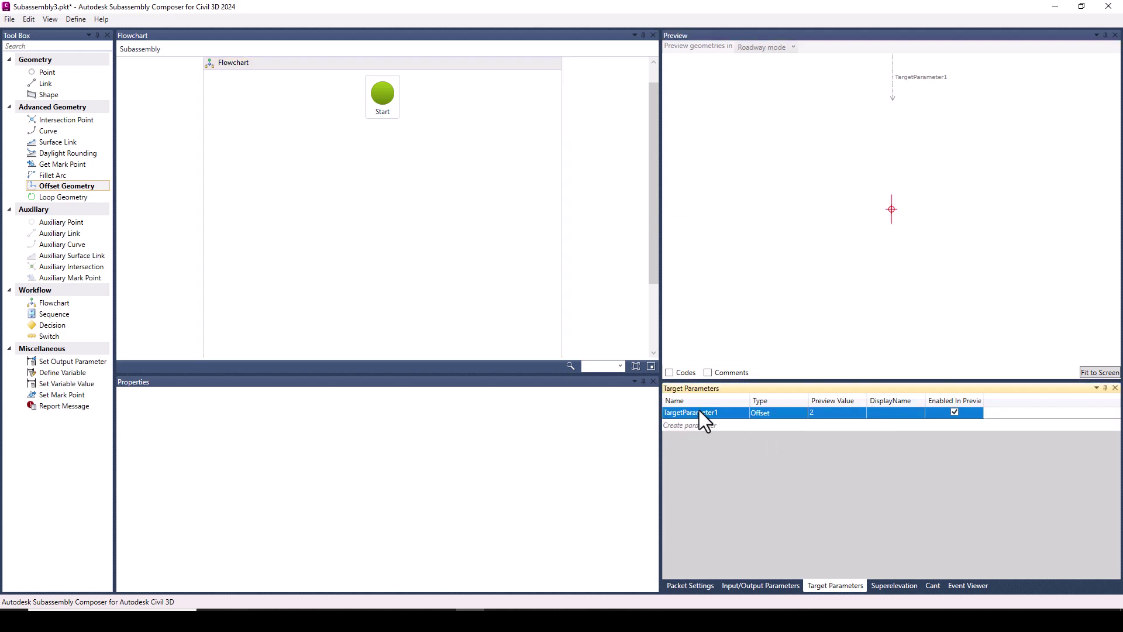
type("WidthOffset")
key("Return")
left_click(1093, 372)
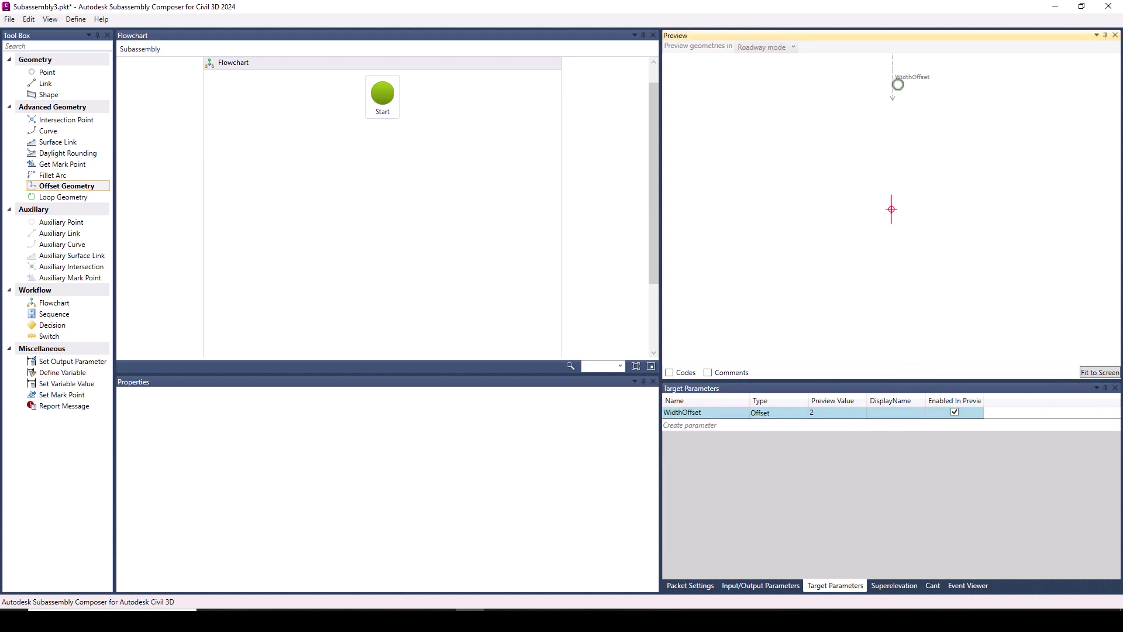
- Add a WallThickness input parameter with default value 0.5 and display name Wall Thickness, and start another parameter row
left_click(761, 584)
left_click(706, 436)
type("Wall")
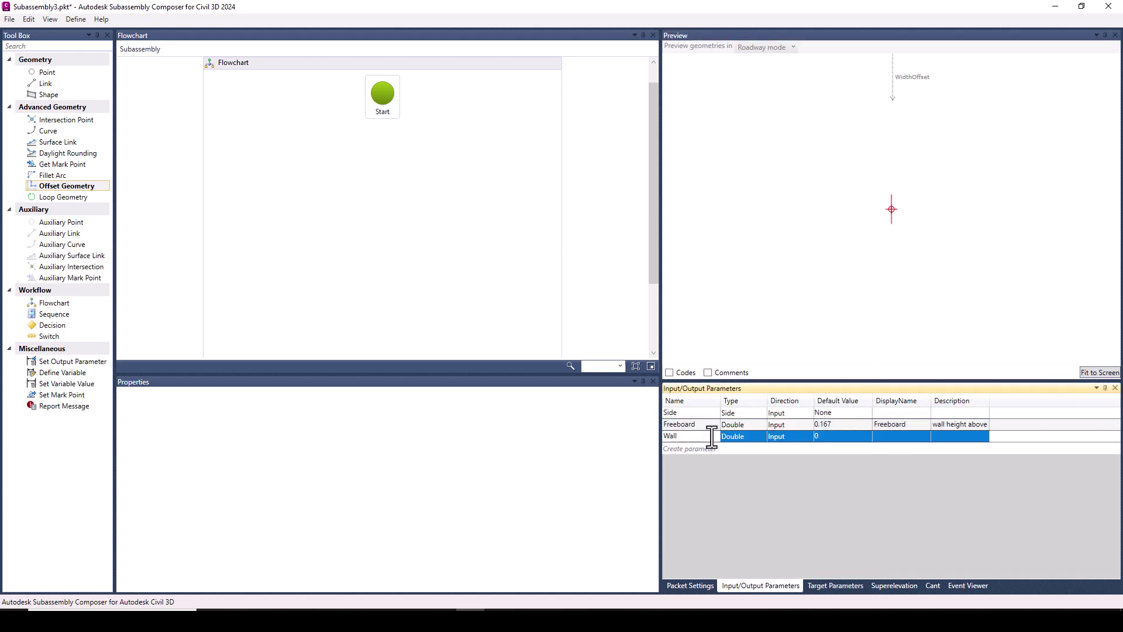
type("Thickness")
left_click(838, 436)
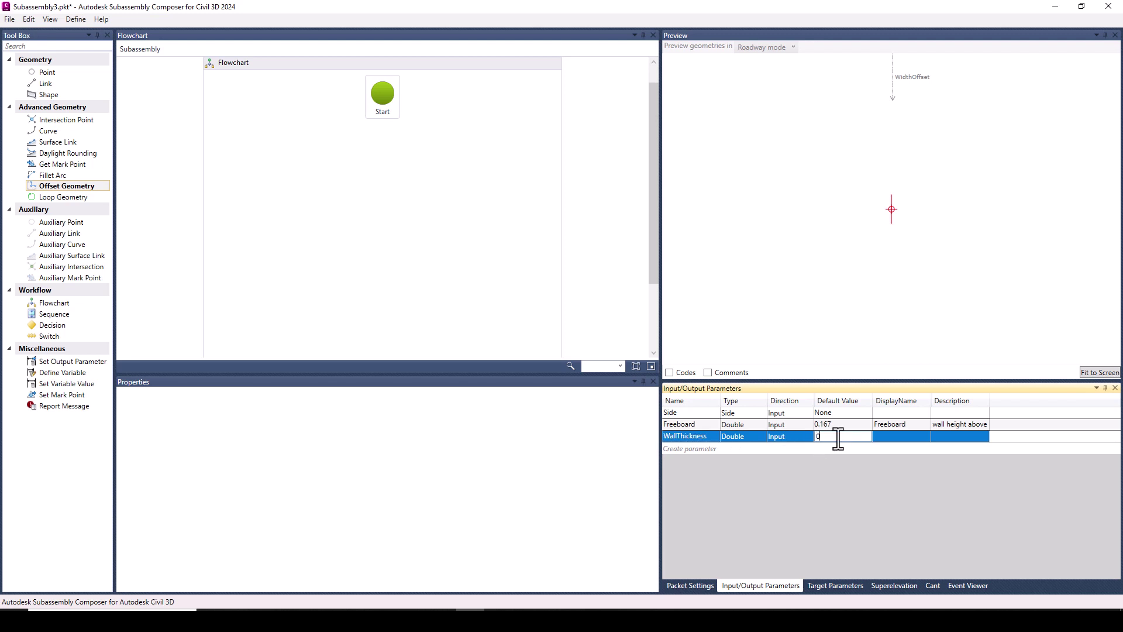
type(".5")
left_click(893, 437)
type("Wall Thickness")
left_click(702, 449)
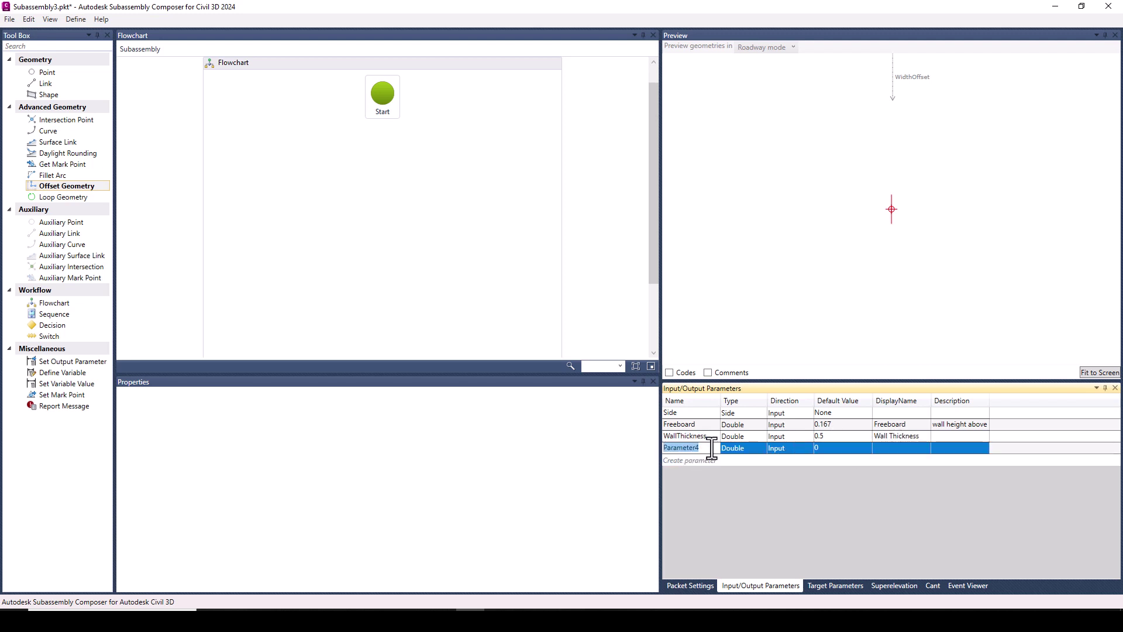
- Assign the Top and Wall codes to point P1 in the sequence
left_click(313, 167)
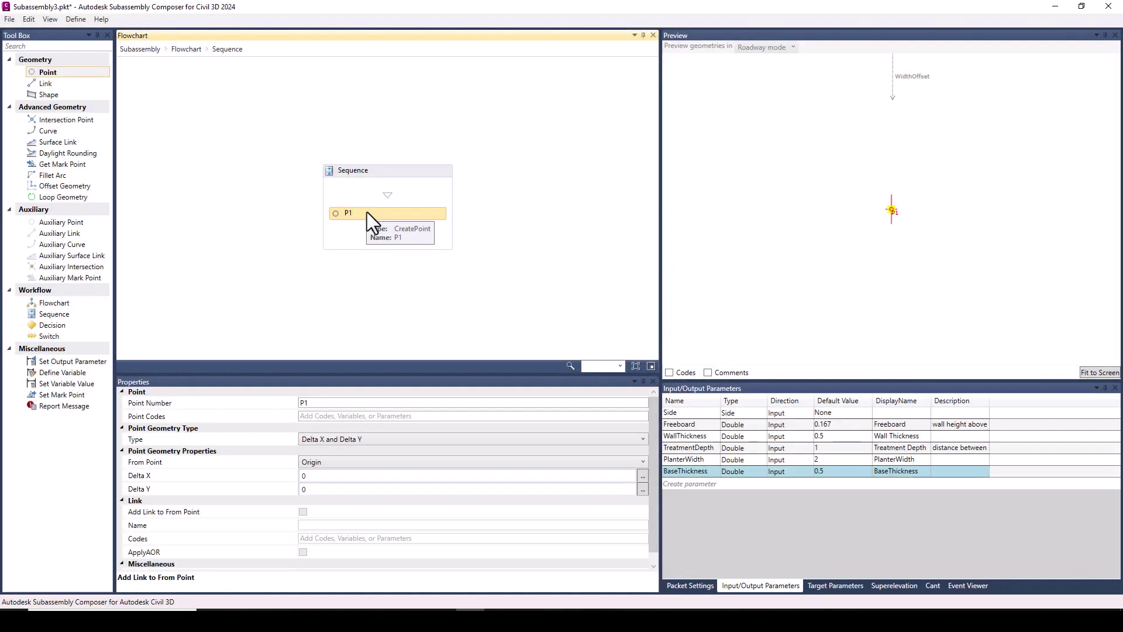
left_click(445, 415)
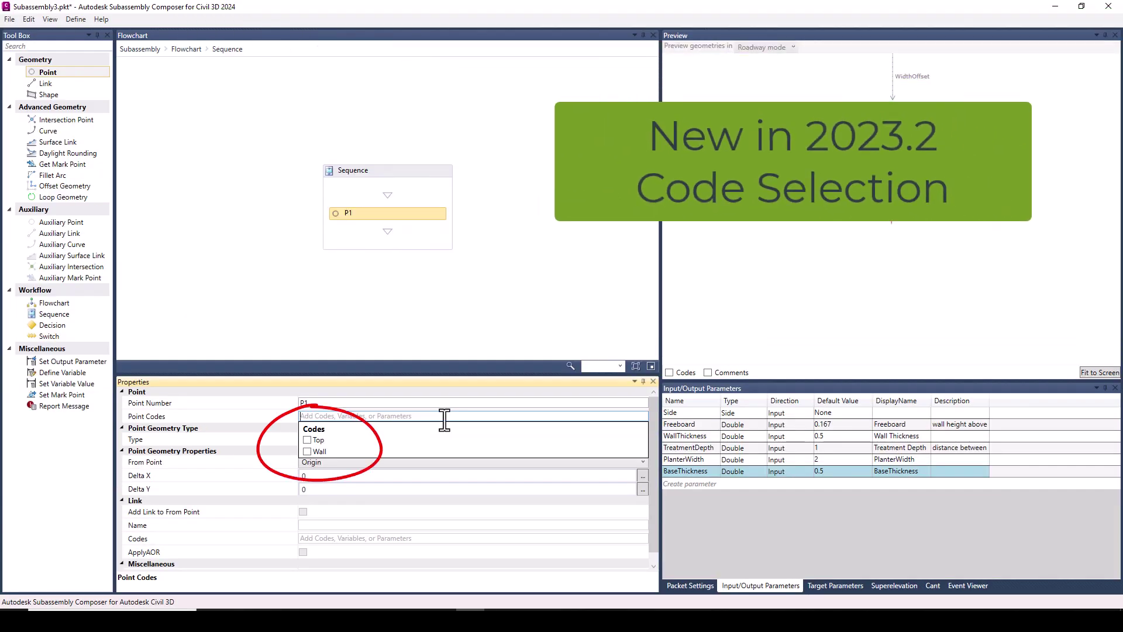
left_click(310, 440)
left_click(310, 451)
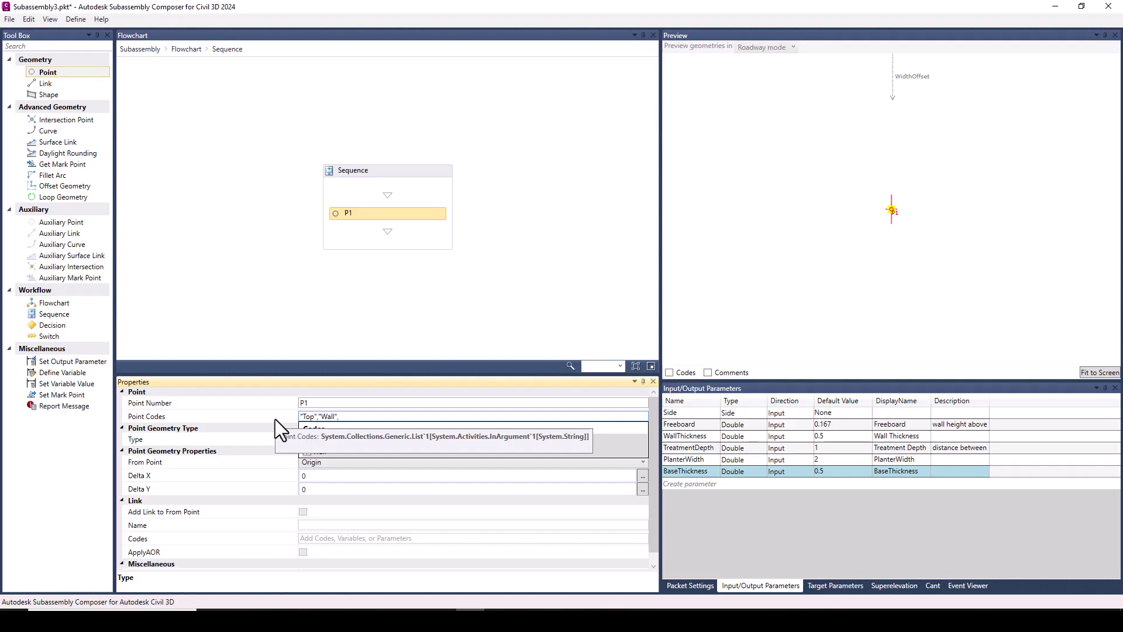
left_click(51, 74)
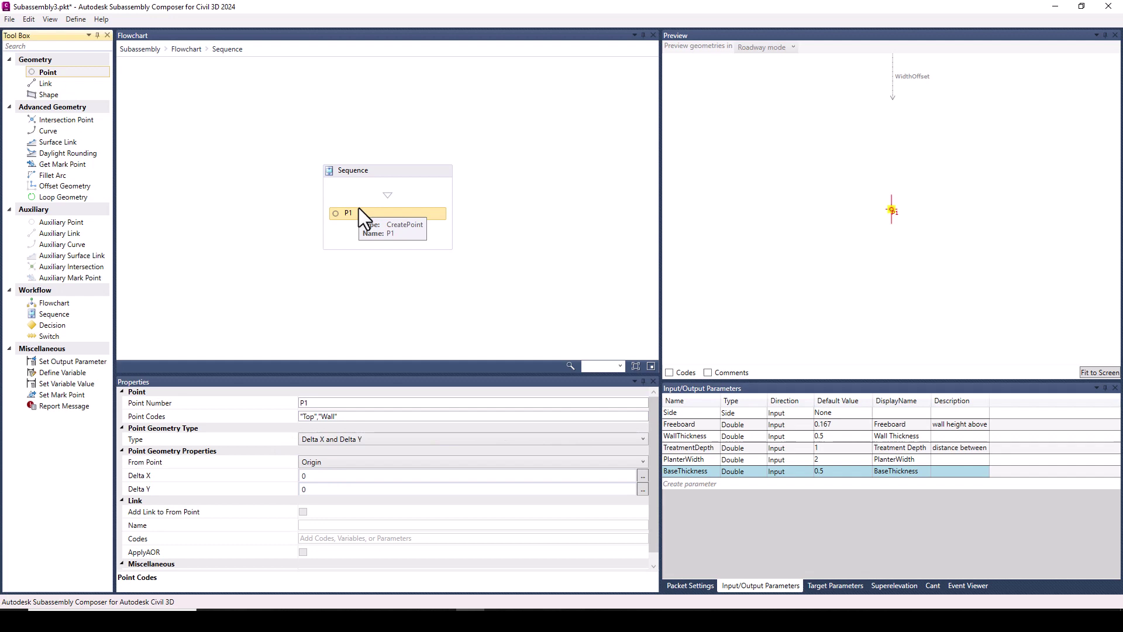
- Add an auxiliary point after P1 in the sequence and set its geometry type to Slope and Delta X
left_click_drag(64, 221, 349, 234)
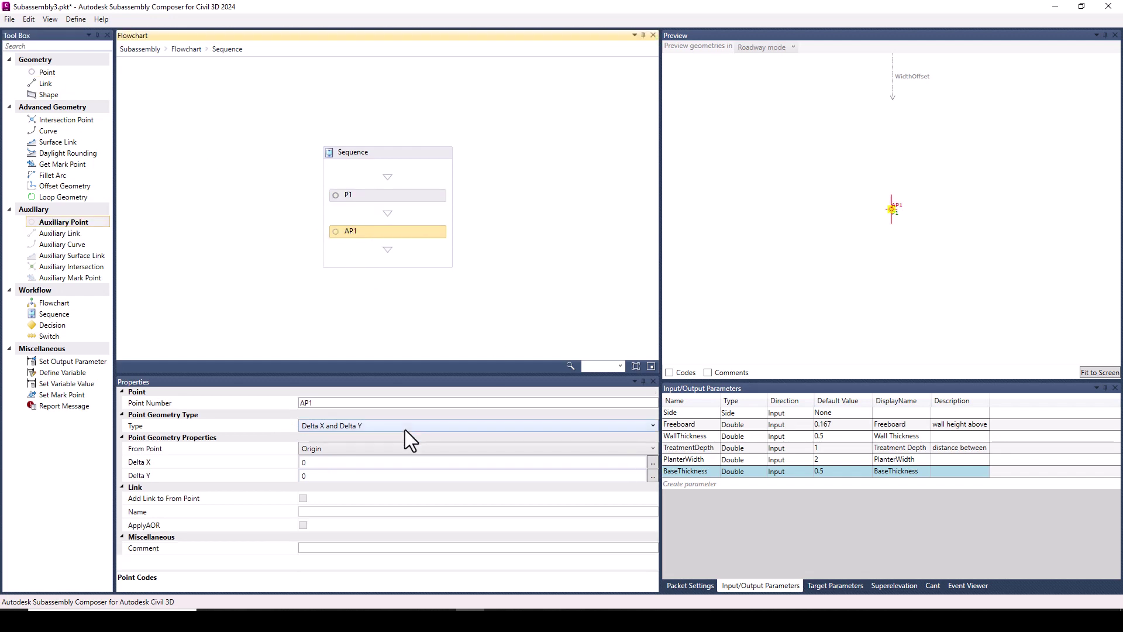
left_click(319, 462)
left_click(347, 427)
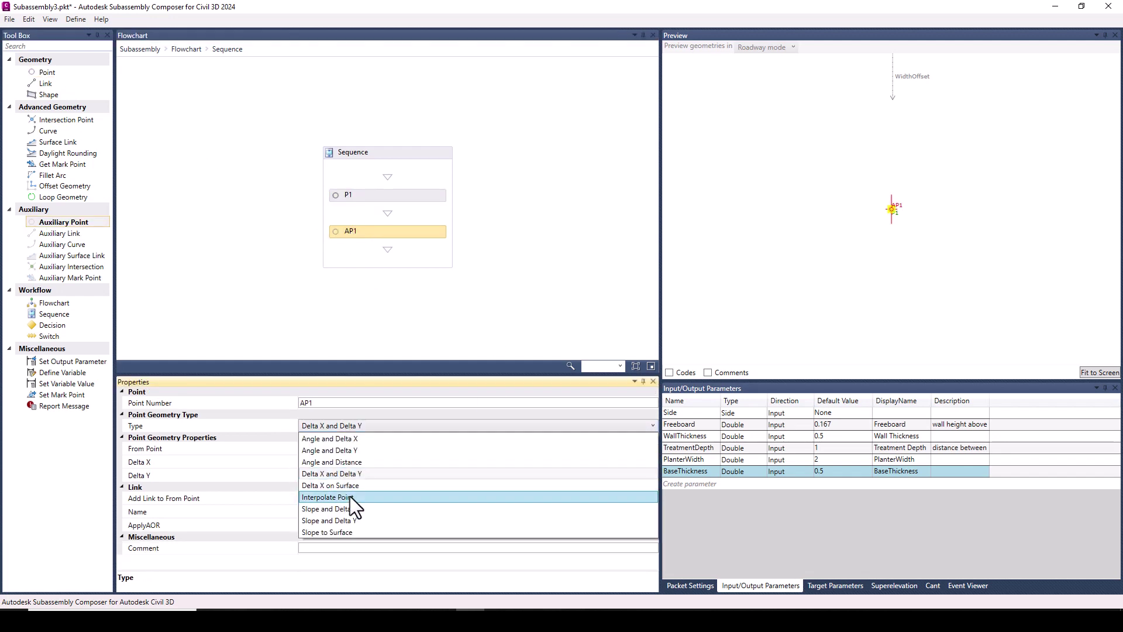
left_click(336, 508)
- Set the auxiliary point's Delta X to 10 and its offset target to WidthOffset
left_click(335, 476)
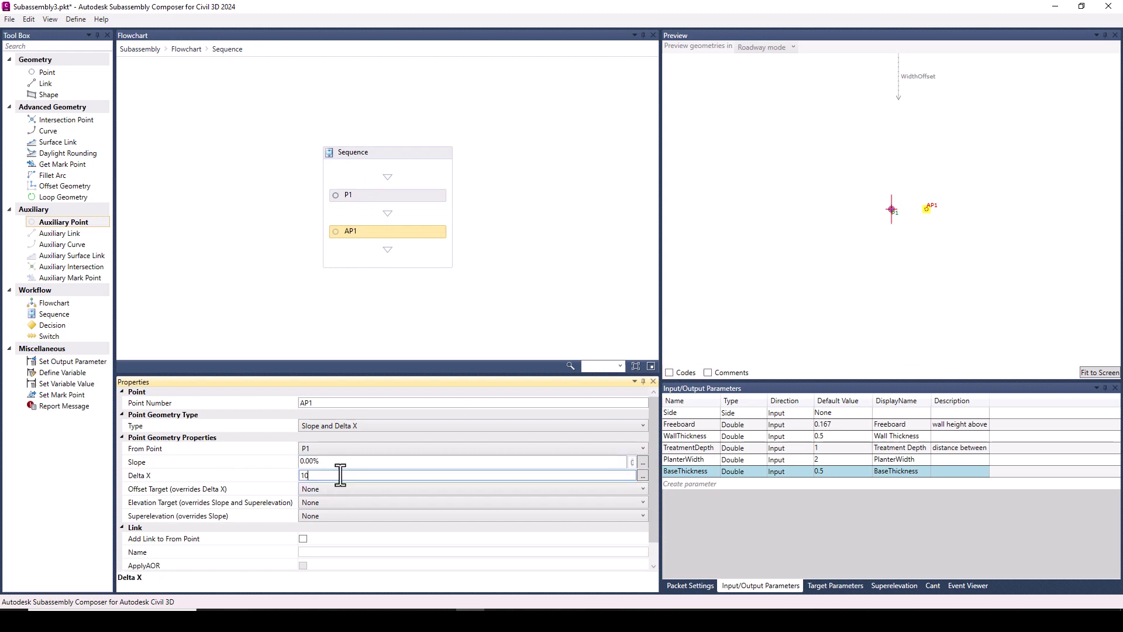
left_click(328, 489)
left_click(318, 501)
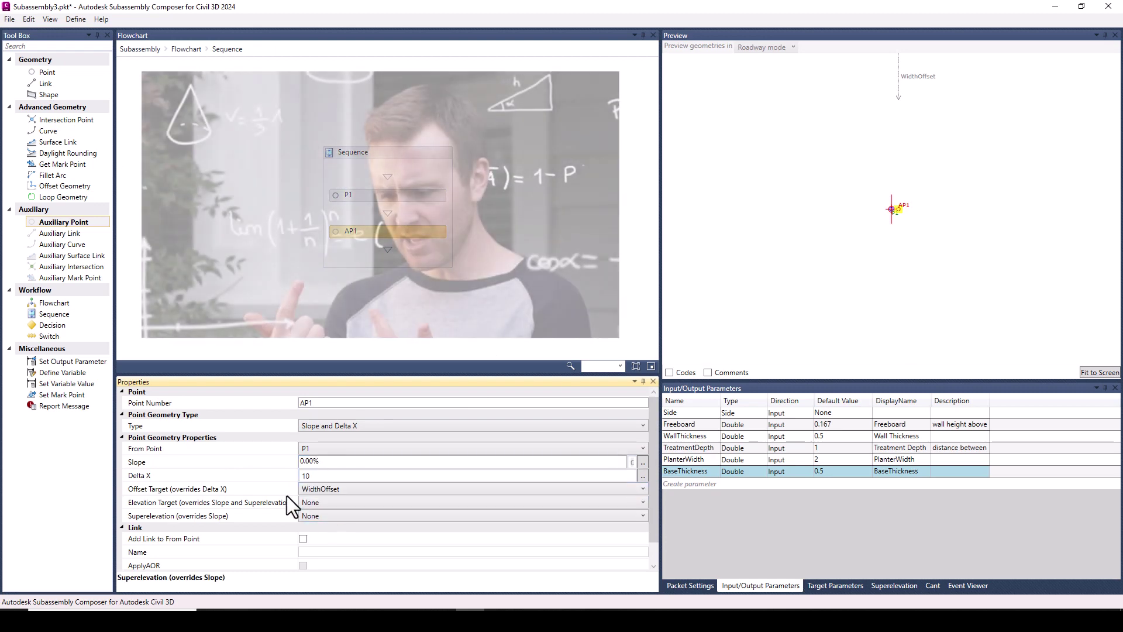
- Set the auxiliary point's Delta X to the expression PlanterWidth+(2*WallThickness)
left_click(771, 587)
double_click(316, 475)
type("Plant")
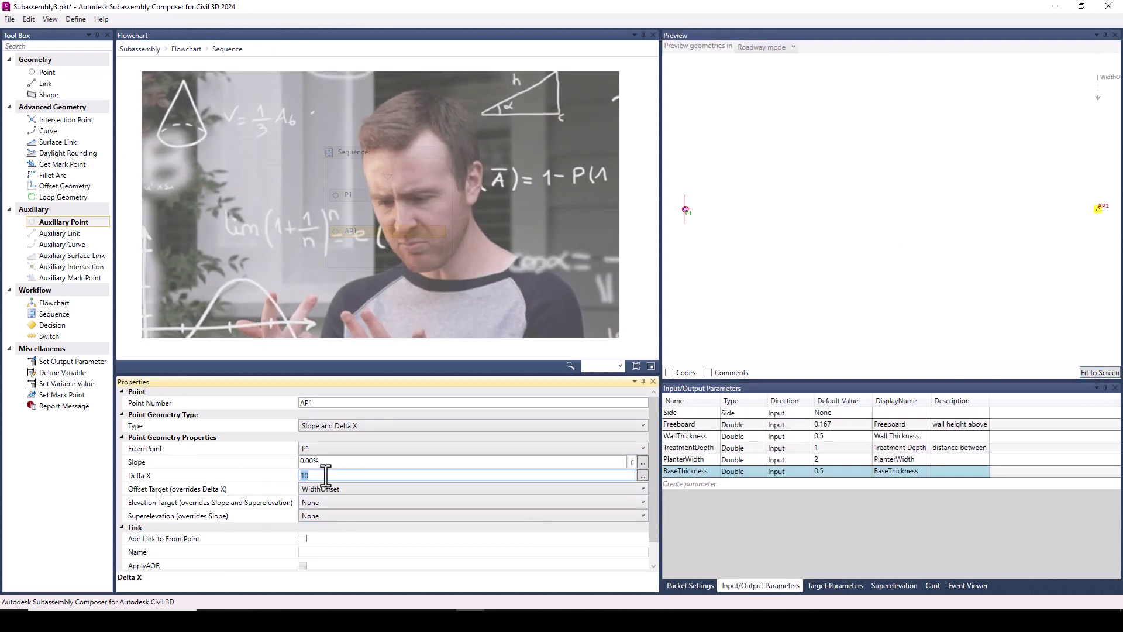
type("erWidth")
key("Return")
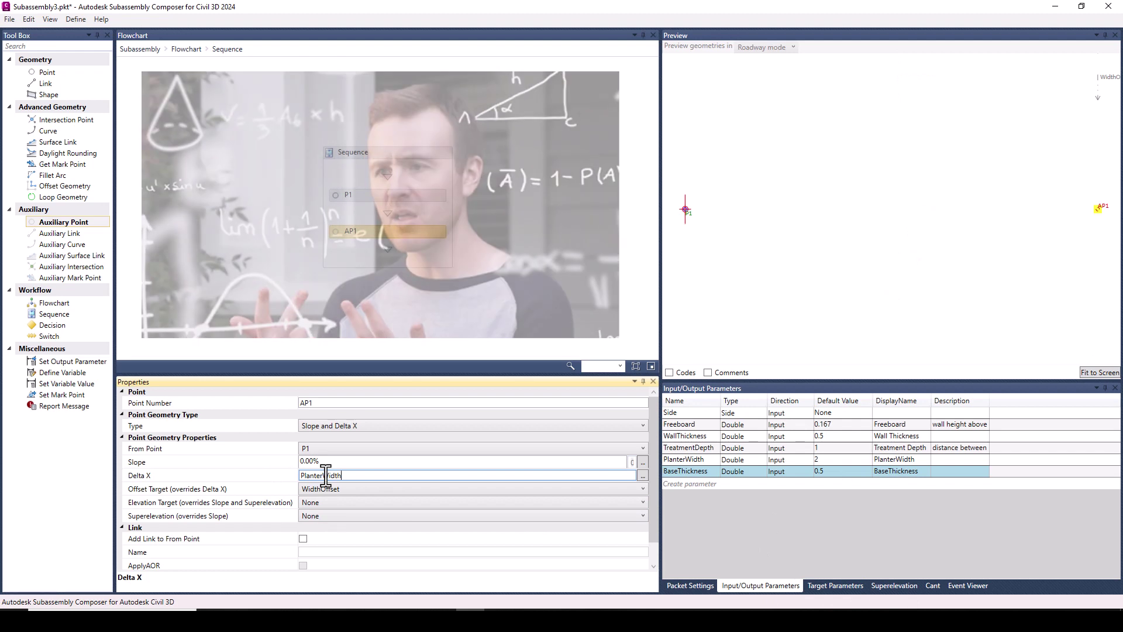
left_click(394, 476)
type("+(2*Wall")
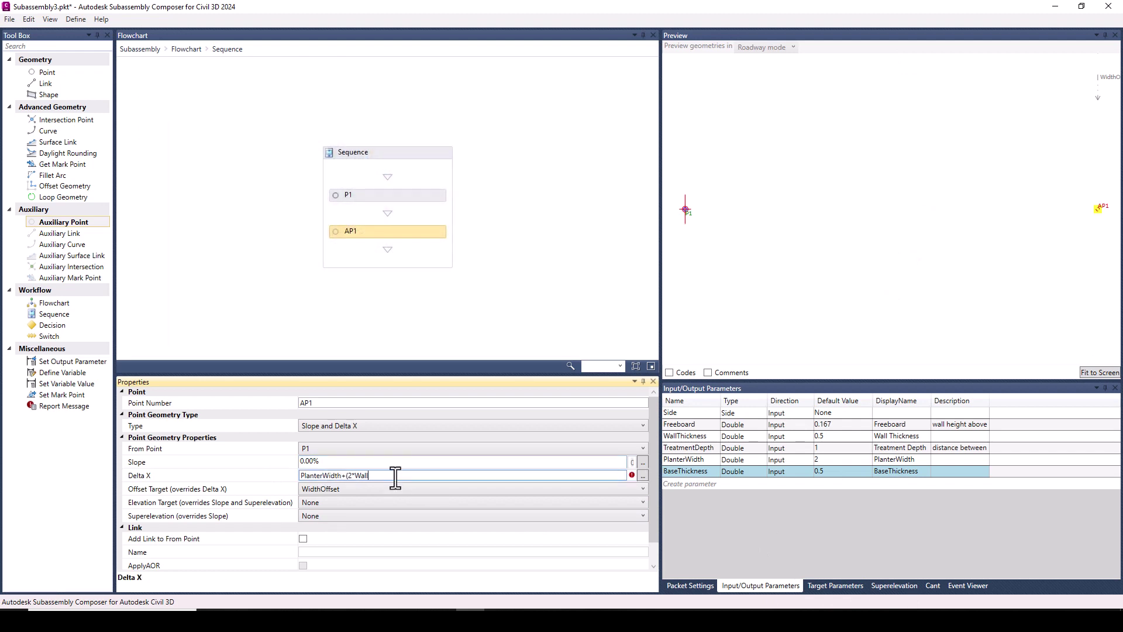
type("Thickness")
key("Return")
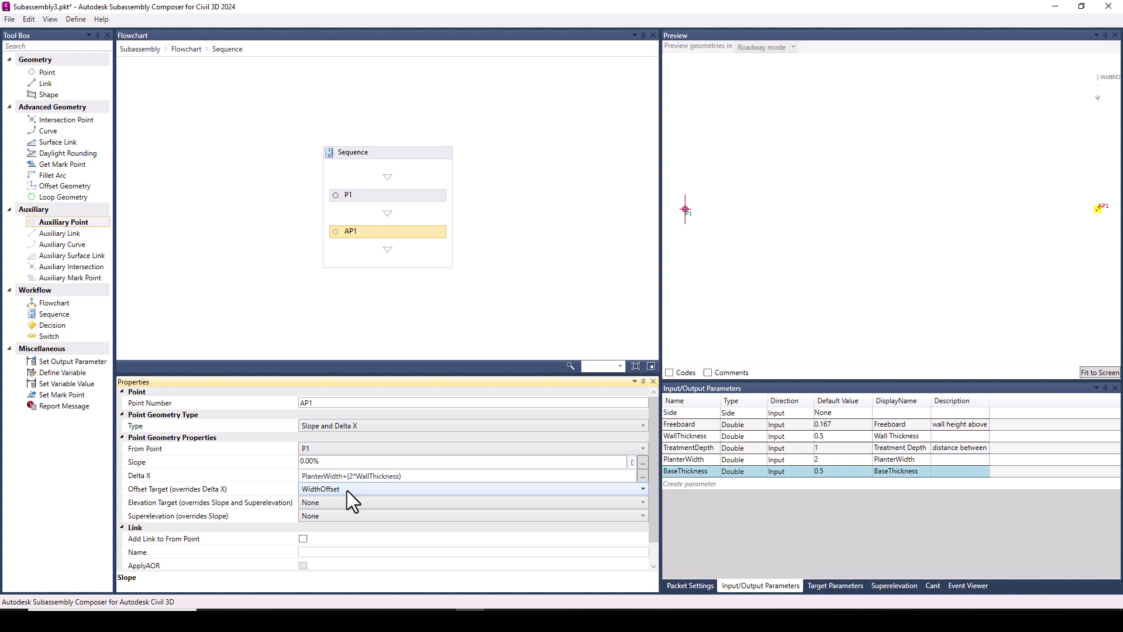
- Add a second auxiliary point at the end of the sequence, after AP1
left_click(48, 72)
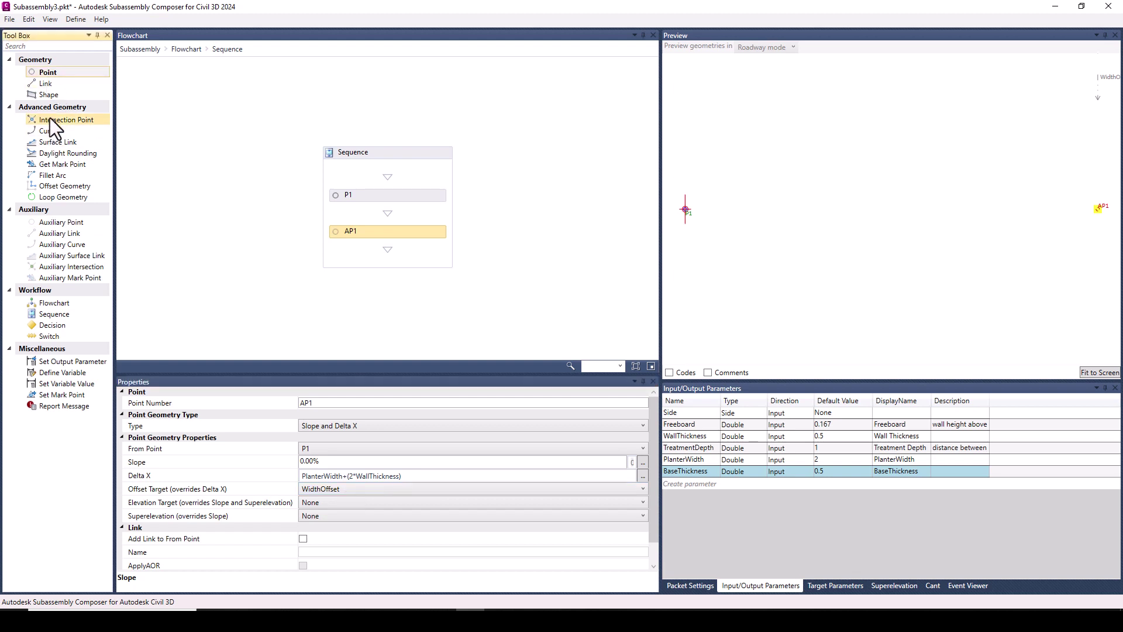
left_click(59, 222)
left_click_drag(59, 224, 357, 249)
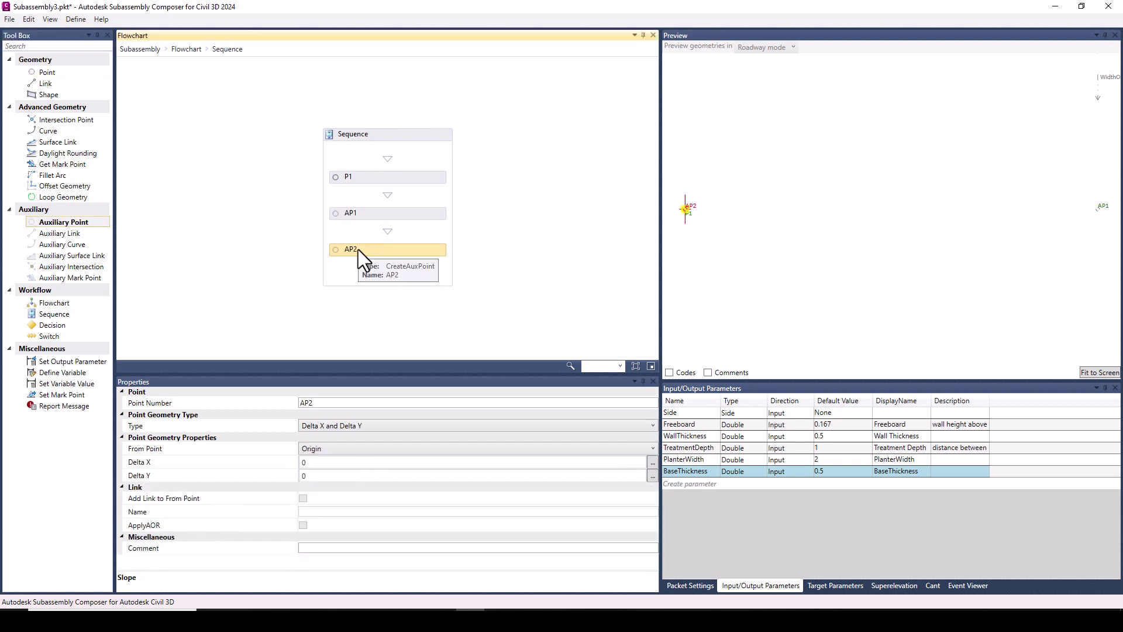
- Set AP2's point geometry type to Interpolate Point, from P1 to AP1
left_click(353, 427)
left_click(353, 427)
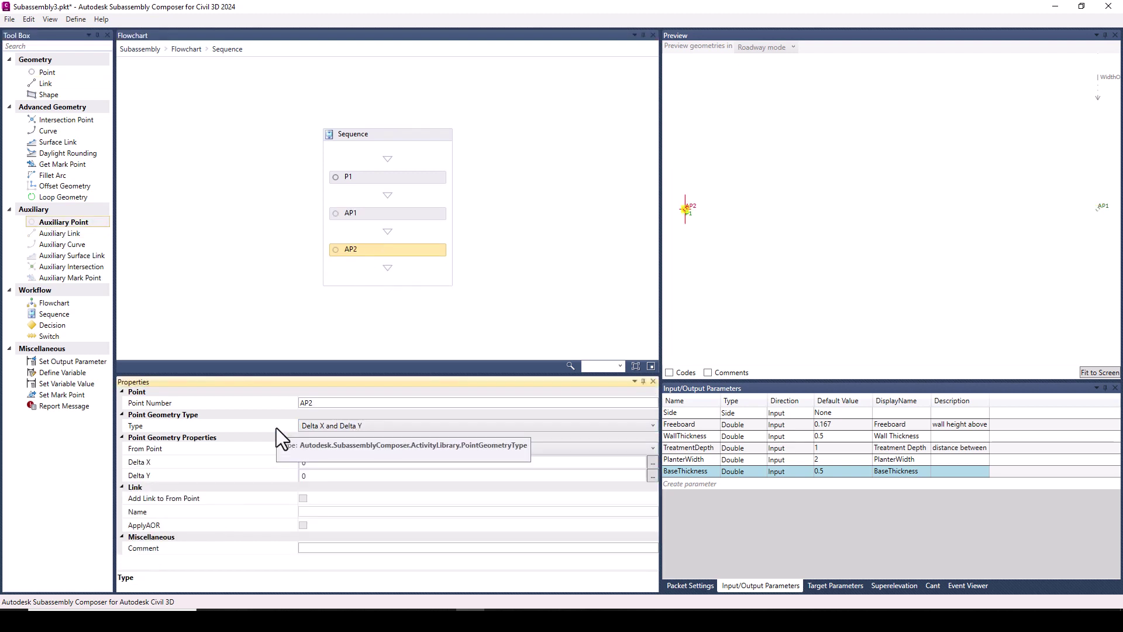
left_click(331, 423)
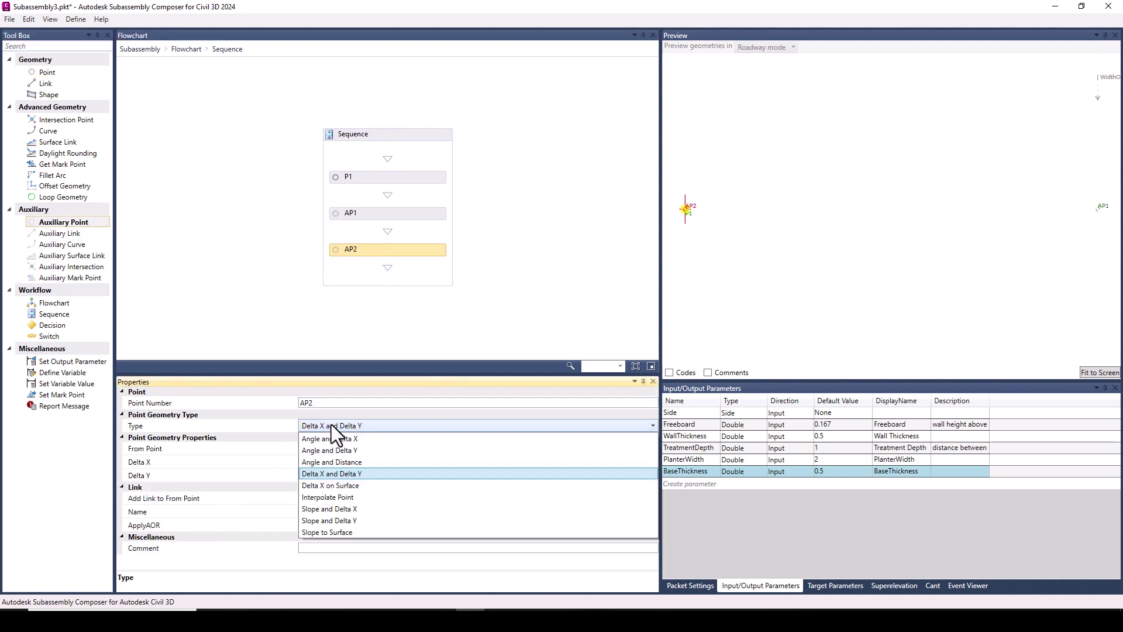
left_click(328, 497)
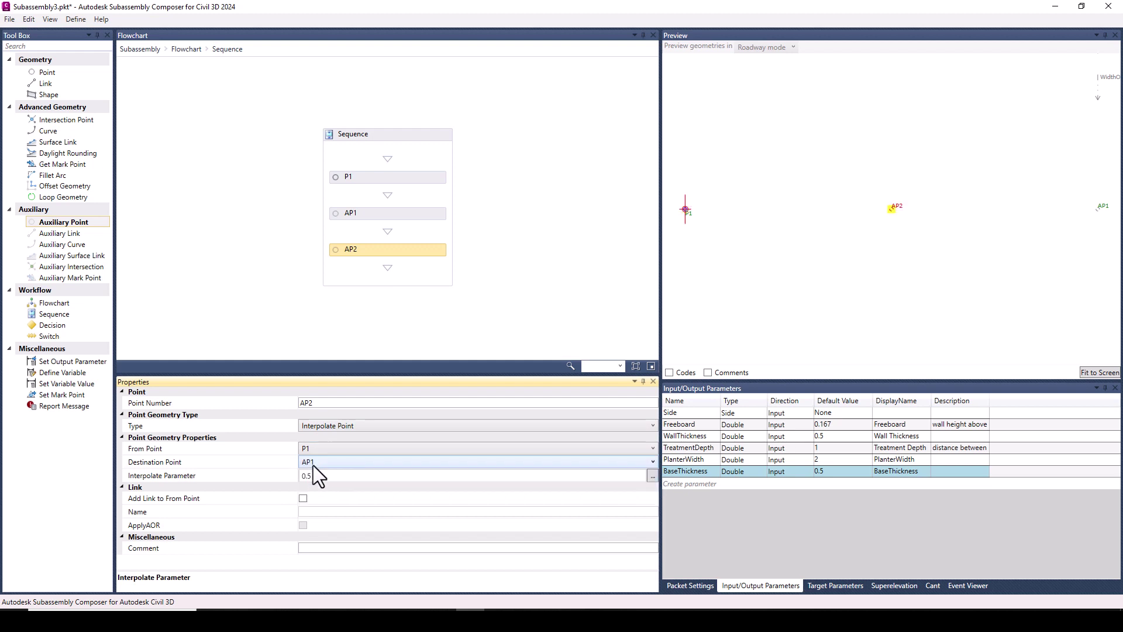
- Add a third auxiliary point after AP2 and set its Delta Y from AP2 to -TreatmentDepth
left_click_drag(63, 221, 368, 258)
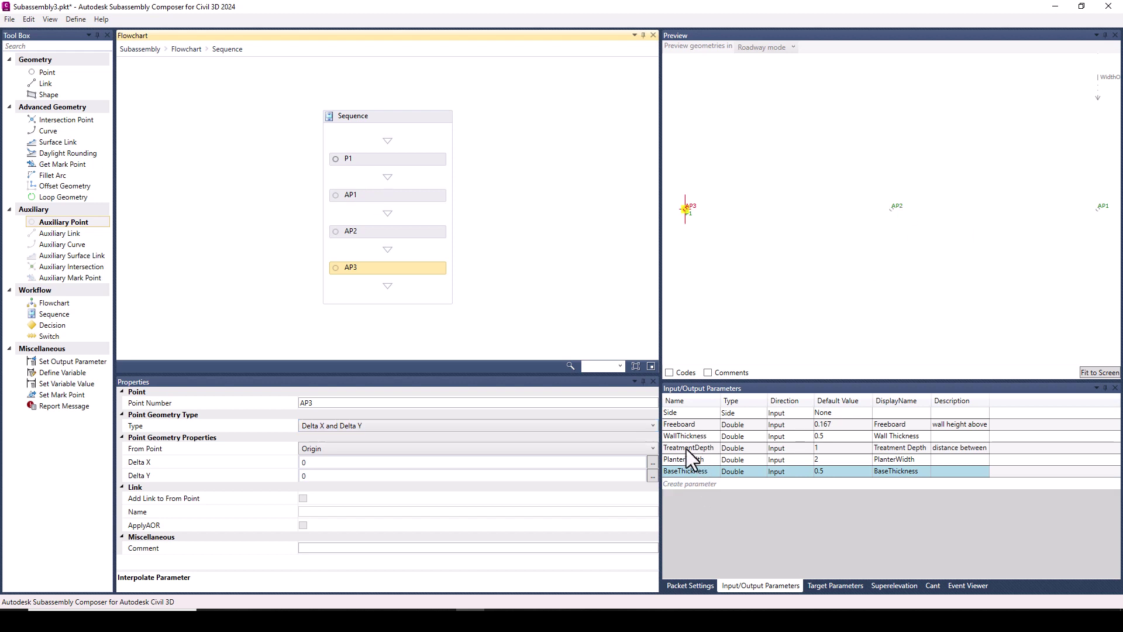
left_click(337, 475)
type("TreatmentDepth")
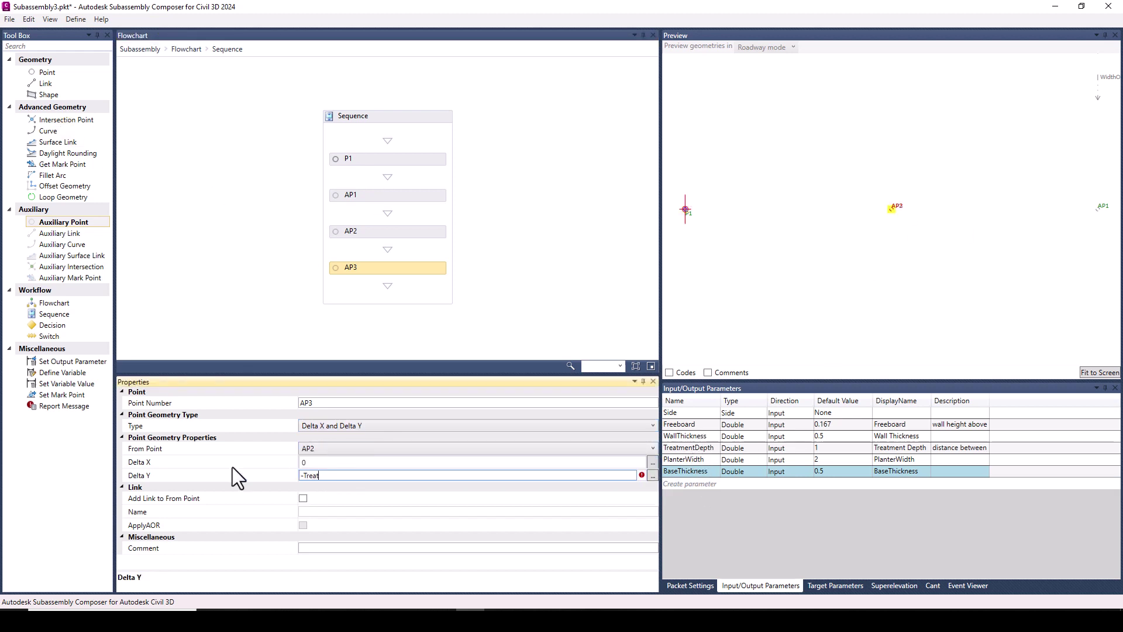
left_click(358, 273)
left_click(361, 270)
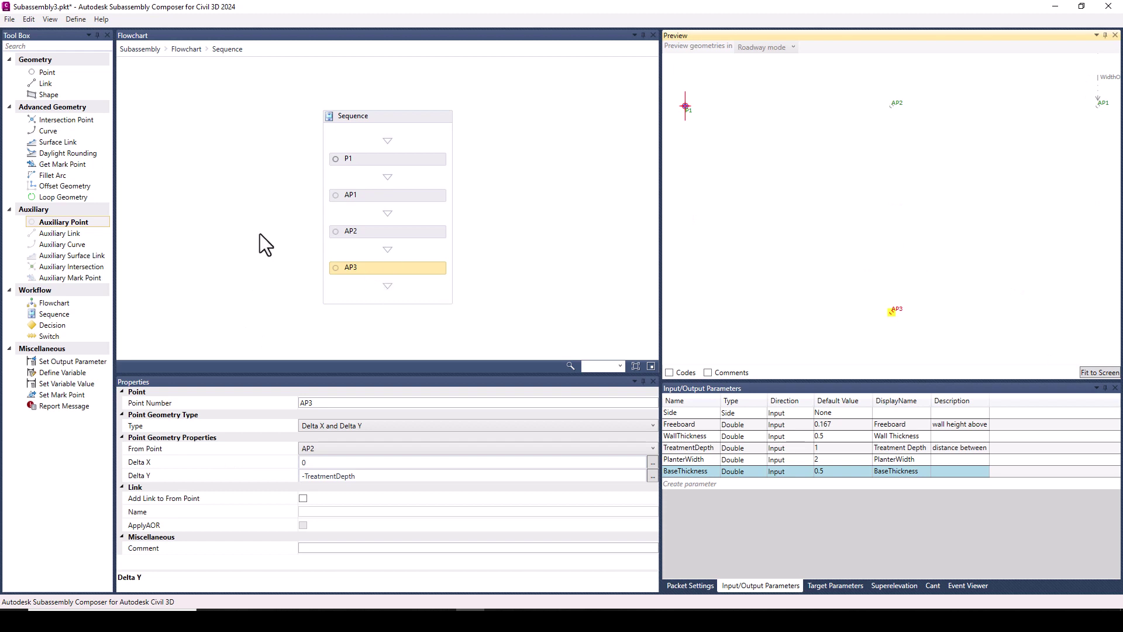
- Add an auxiliary point after AP3 with a negative Delta Y and create the input parameter FilterAggLayer
left_click_drag(61, 224, 366, 295)
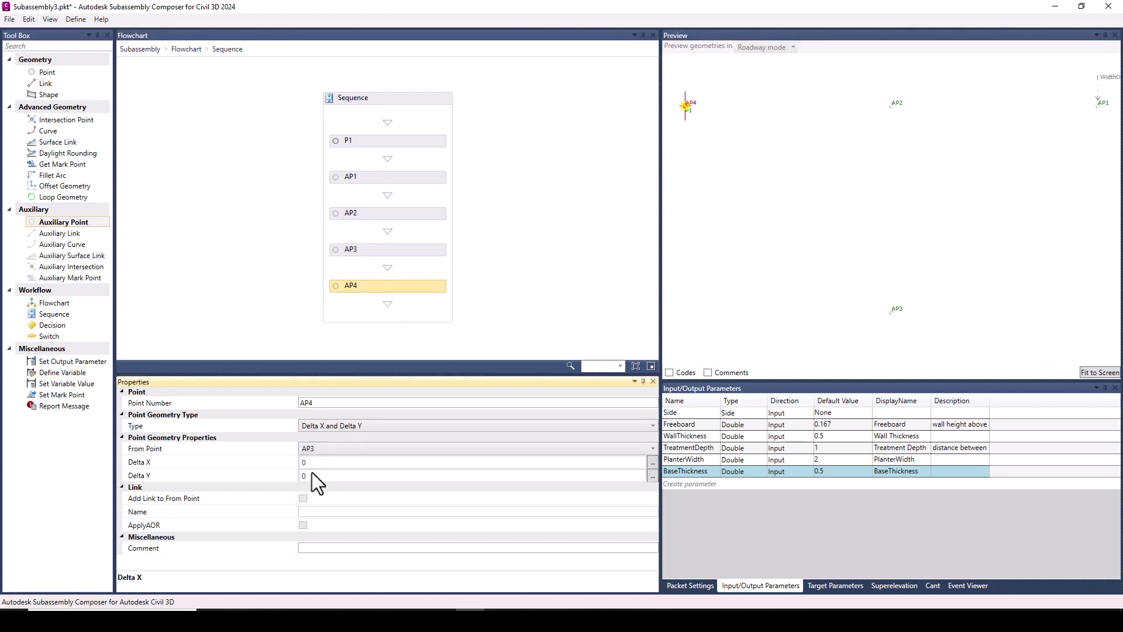
left_click(311, 475)
type("-")
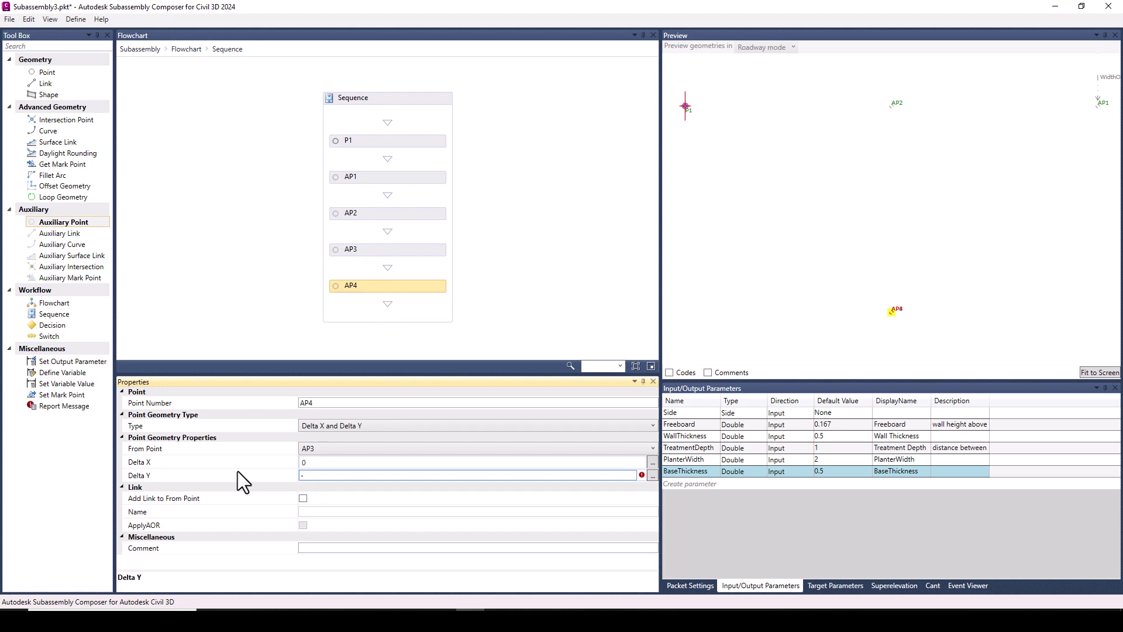
left_click(690, 483)
type("FilterAgg")
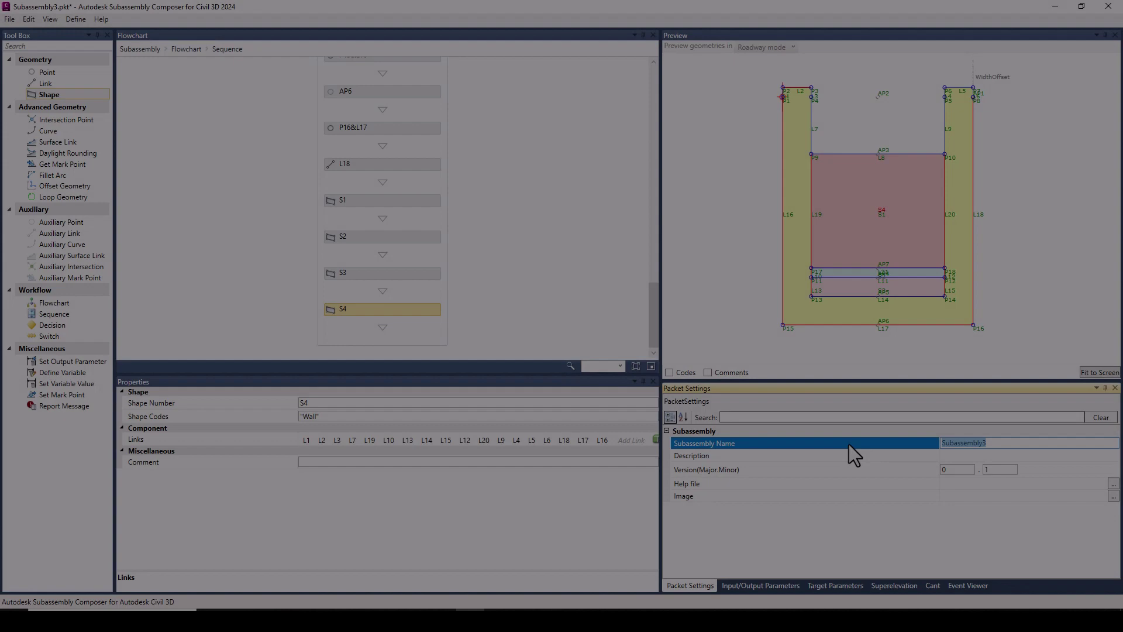
- Name the subassembly LinedPlanter_Portland in the packet settings and give it the description "based on SW-141"
type("LinedPlanter")
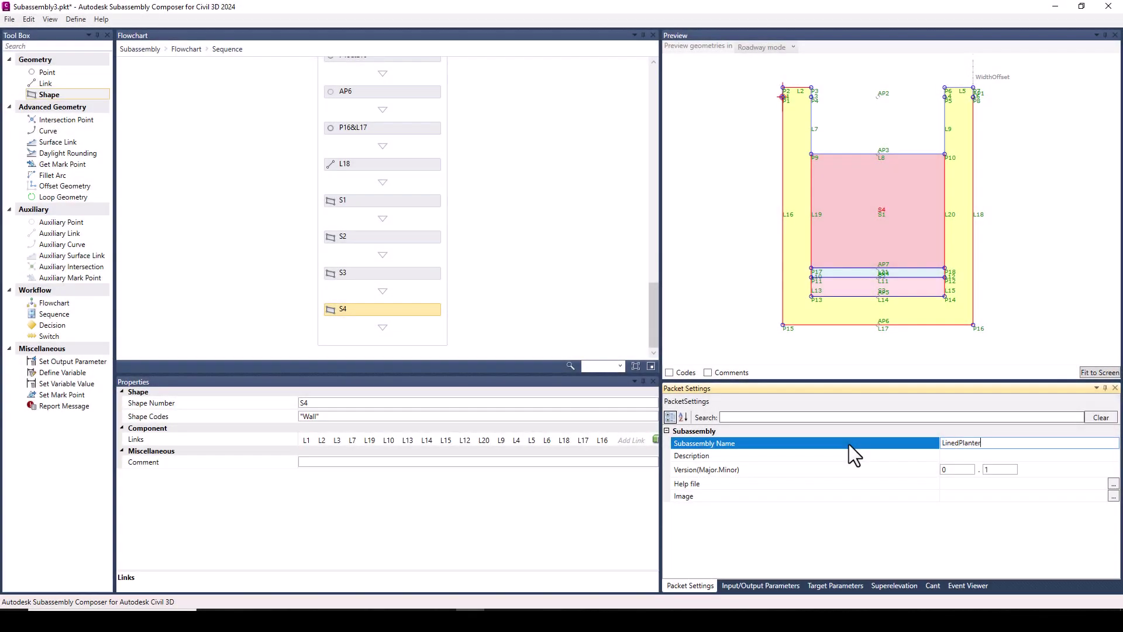
type("_Portland")
left_click(957, 456)
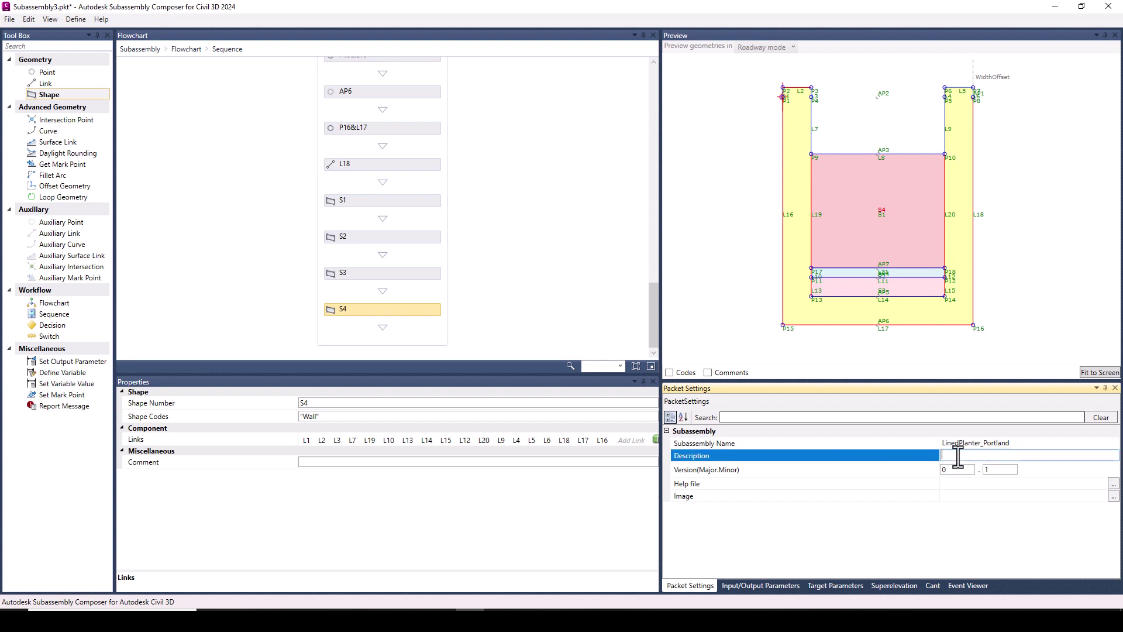
type("based on SW-141")
- Set the subassembly's version to major 1 and minor 0
left_click(758, 471)
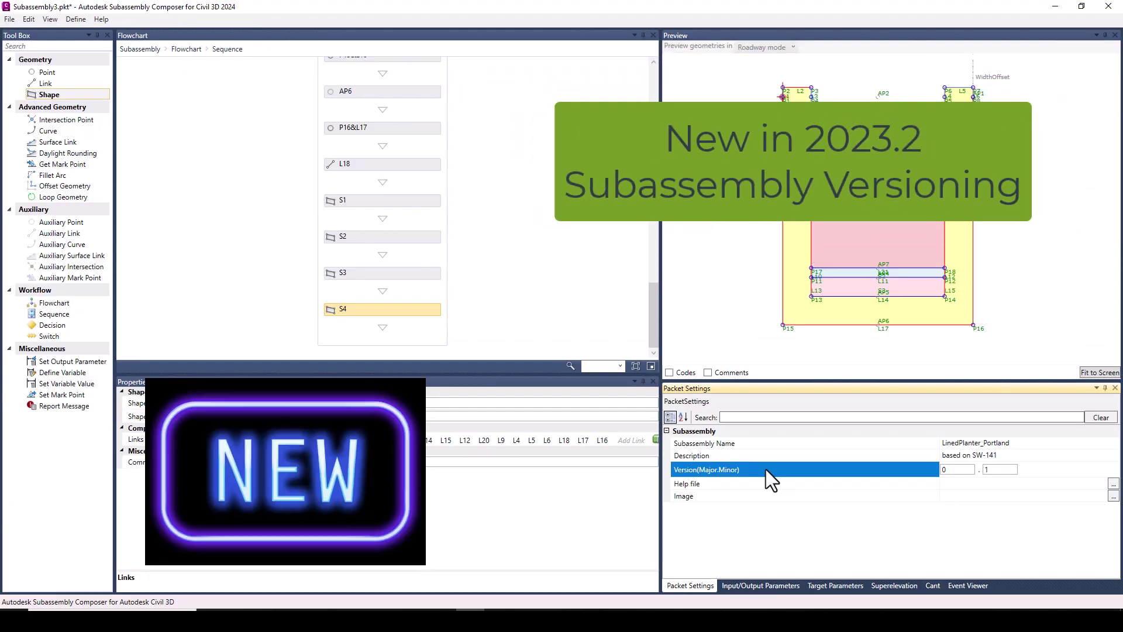
left_click(956, 469)
type("1")
left_click(1014, 469)
type("0")
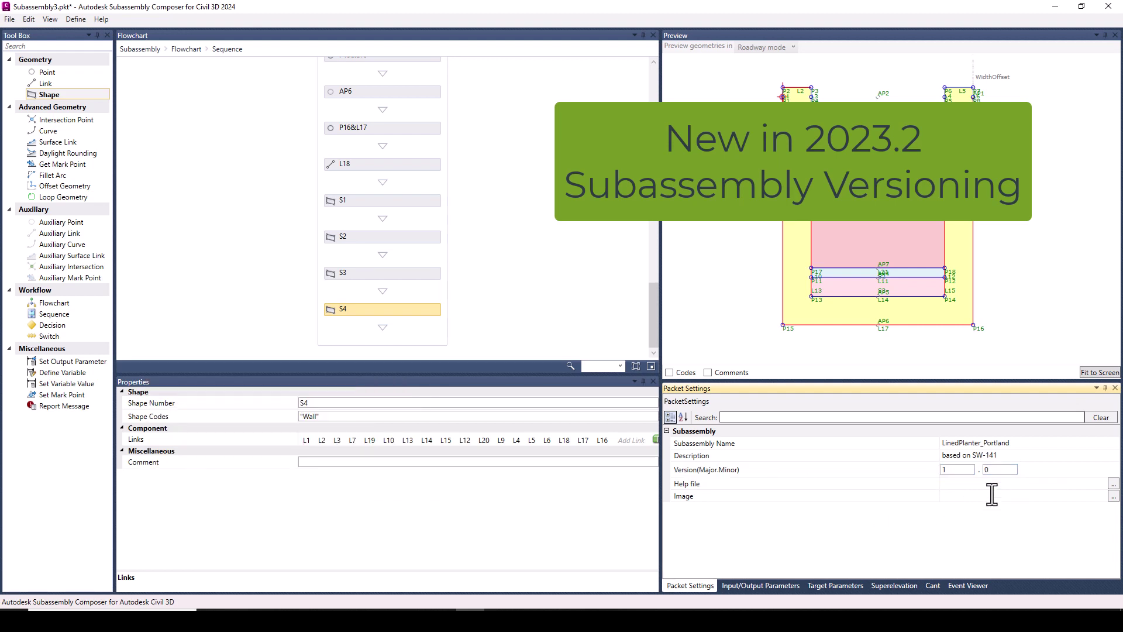
left_click(994, 485)
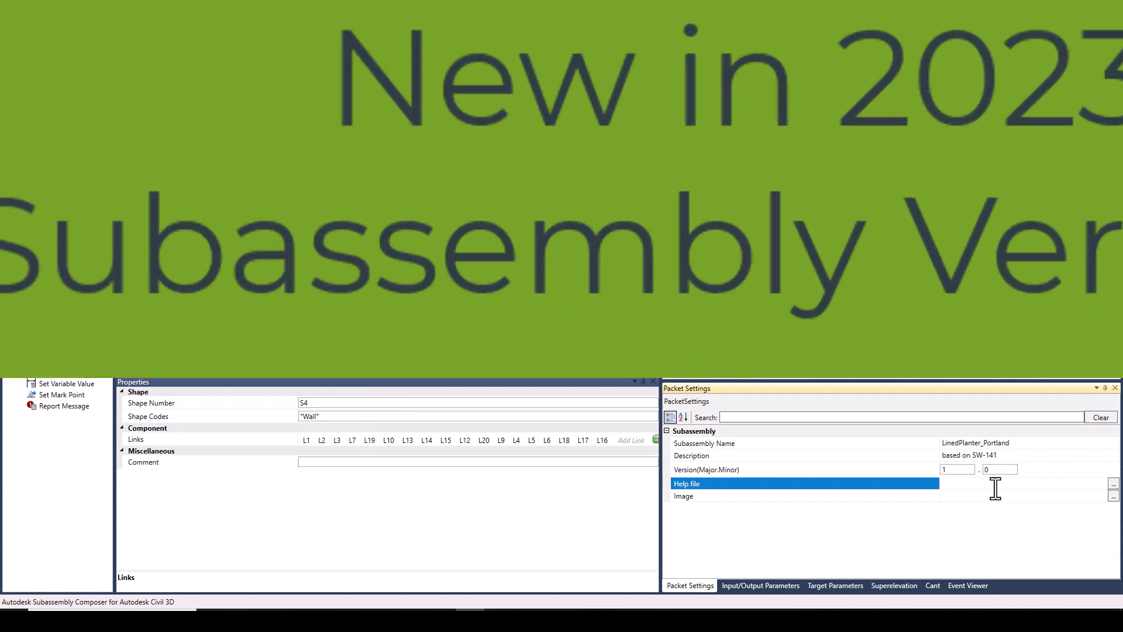
- Save the subassembly to the Desktop as a .pkt file named LinedPlanter_Portland
left_click(9, 19)
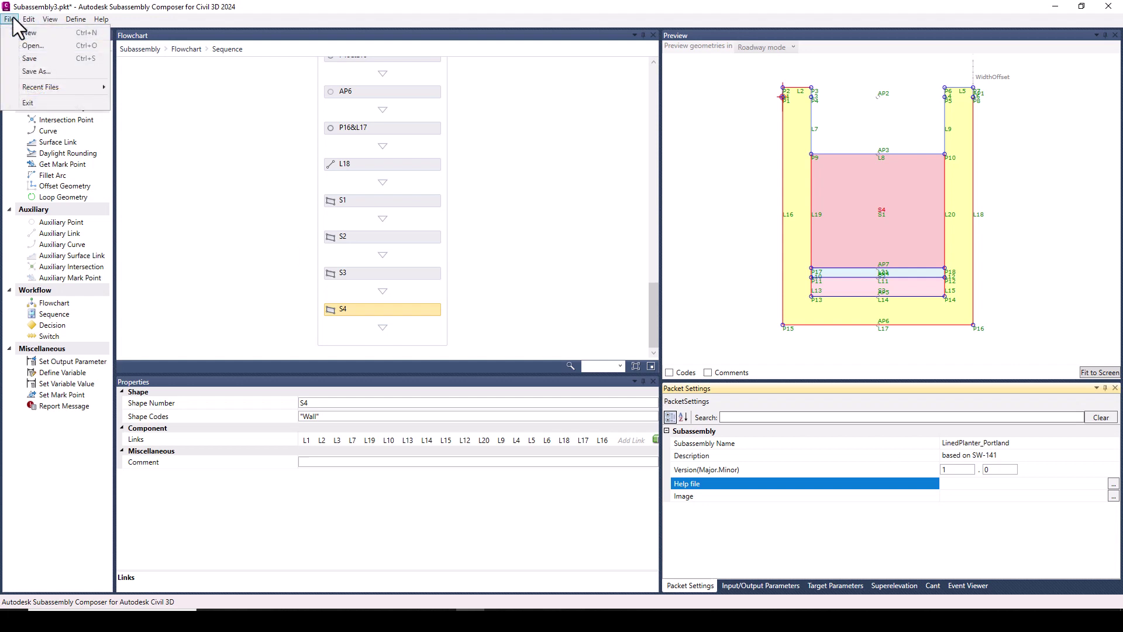
left_click(32, 70)
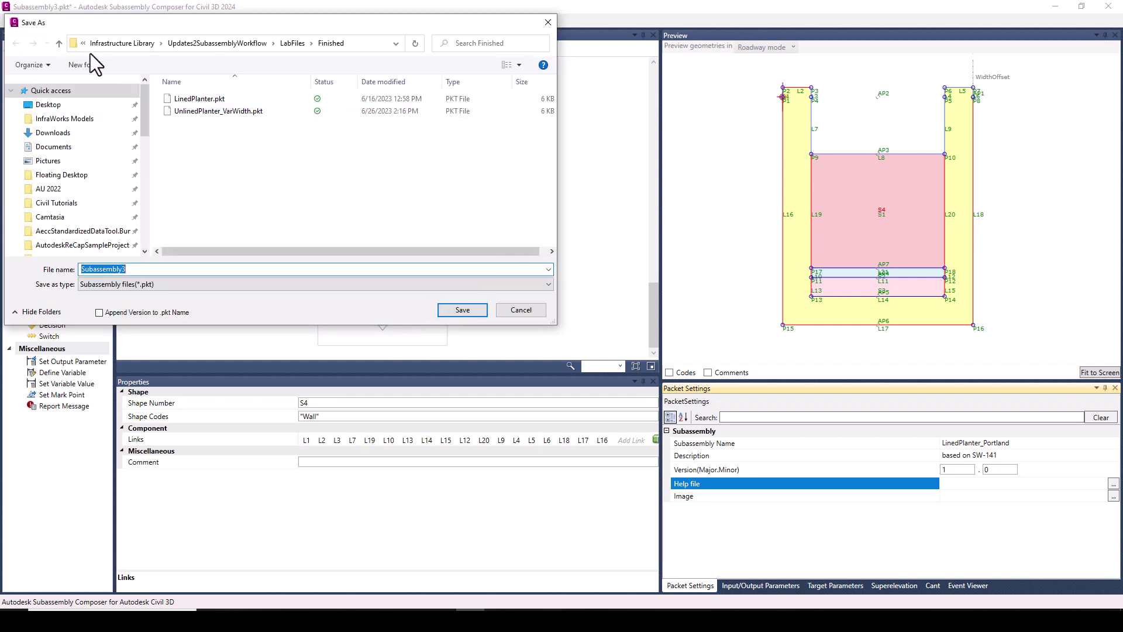
left_click_drag(85, 23, 451, 187)
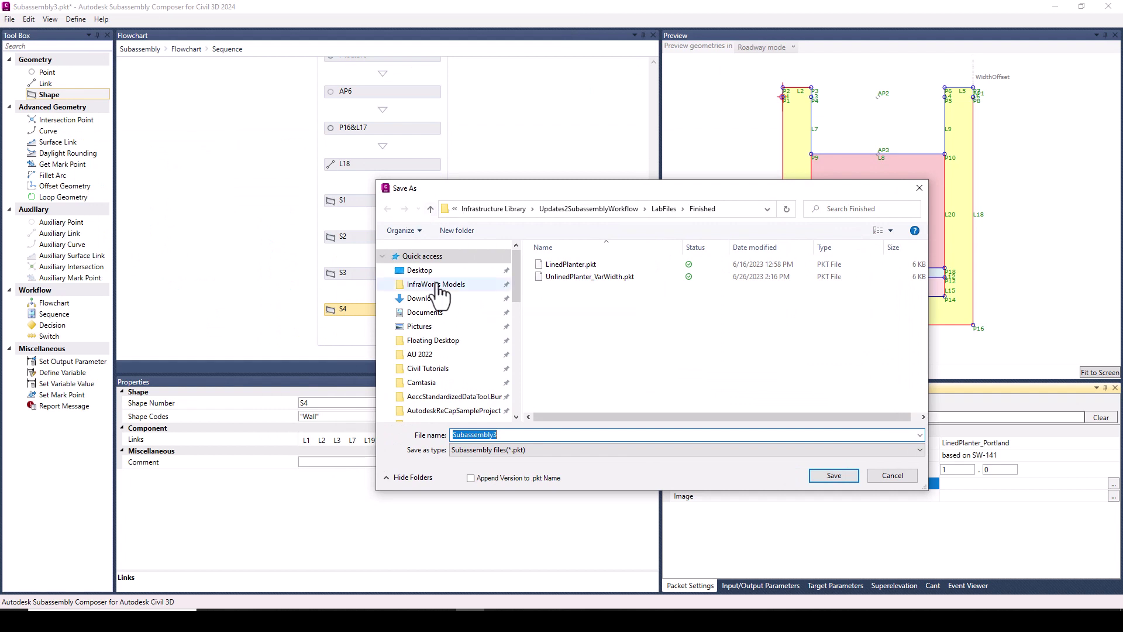
left_click(461, 272)
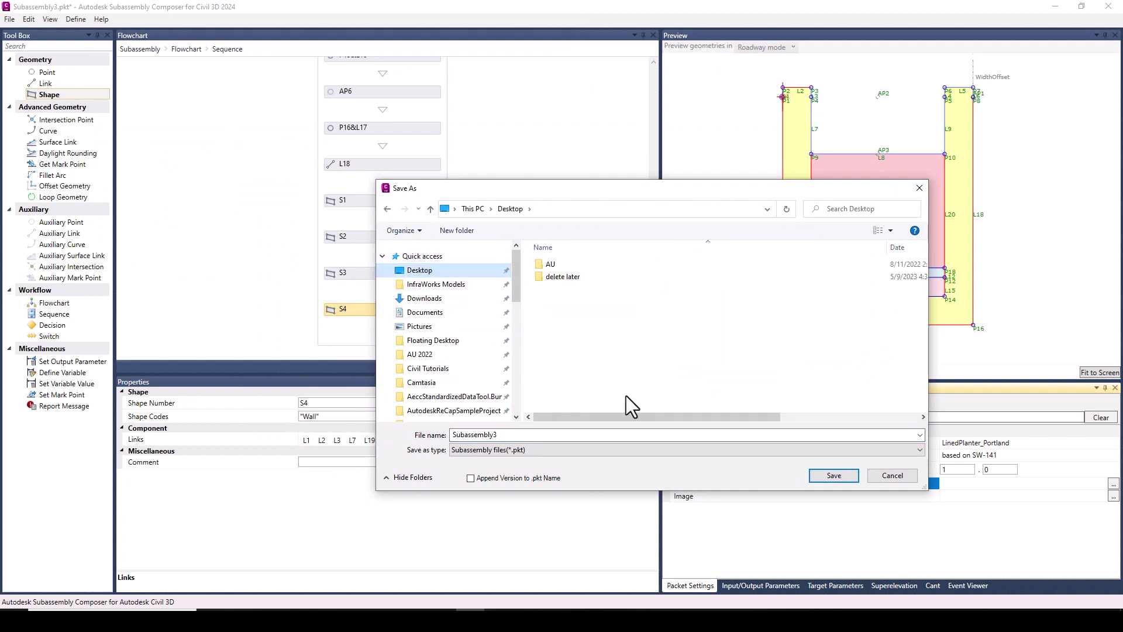
left_click(570, 434)
left_click_drag(616, 193, 522, 117)
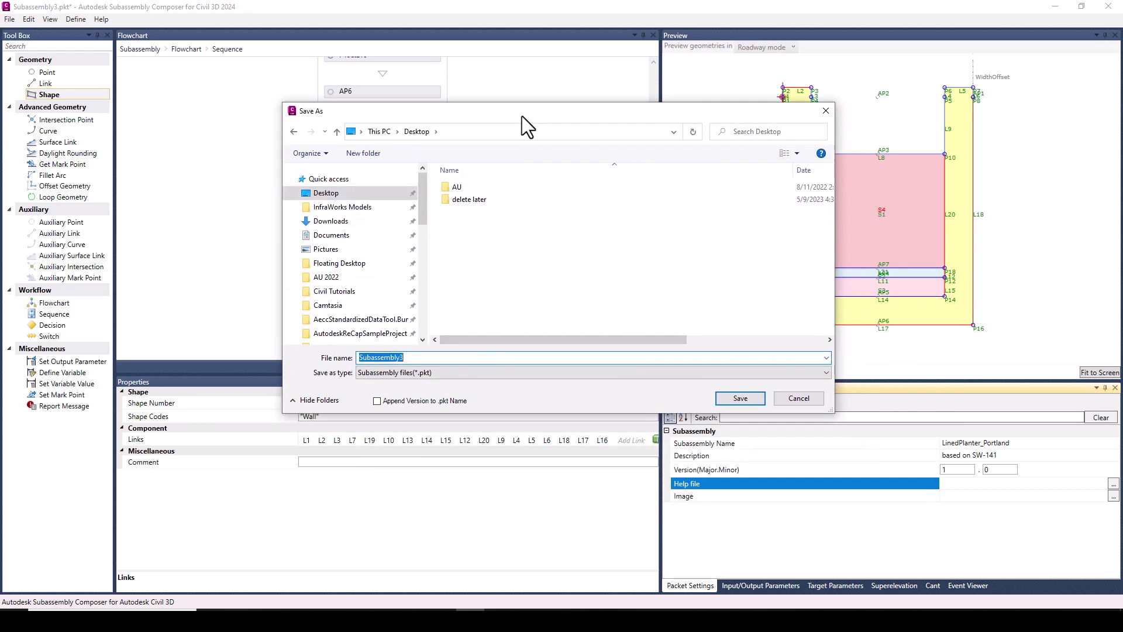
type("LinedPlanter")
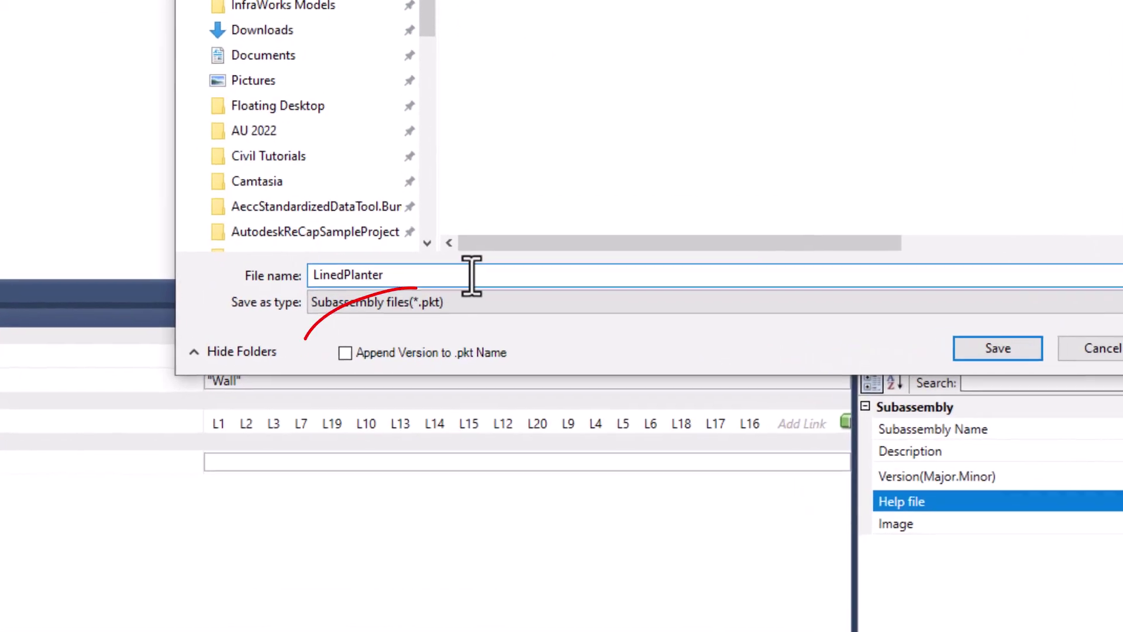
type("_Portland")
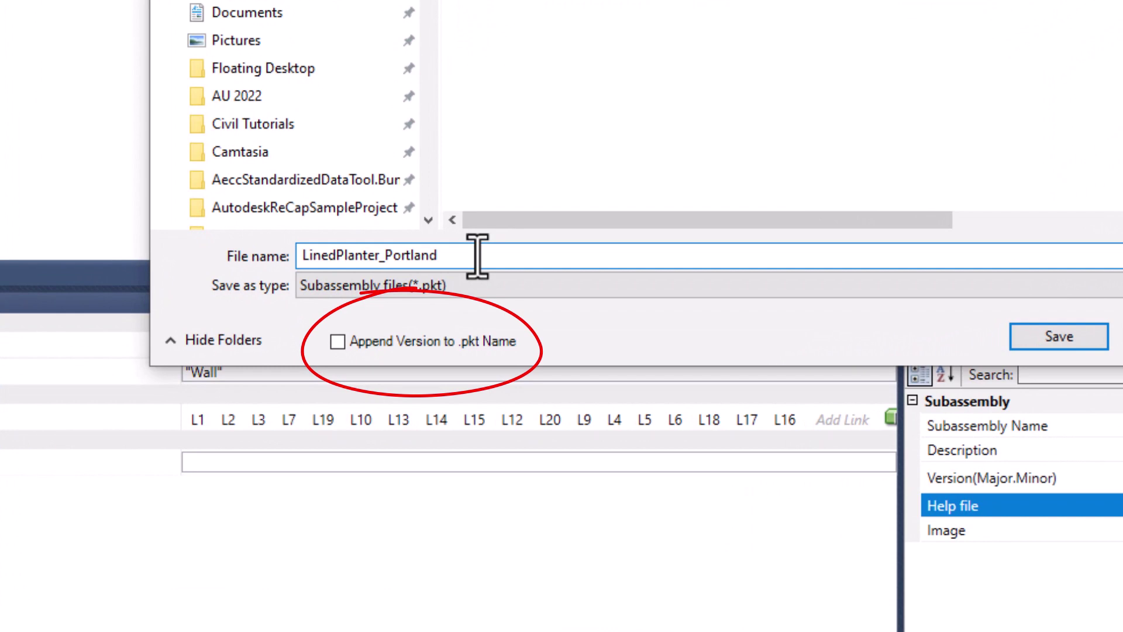
mouse_move(339, 351)
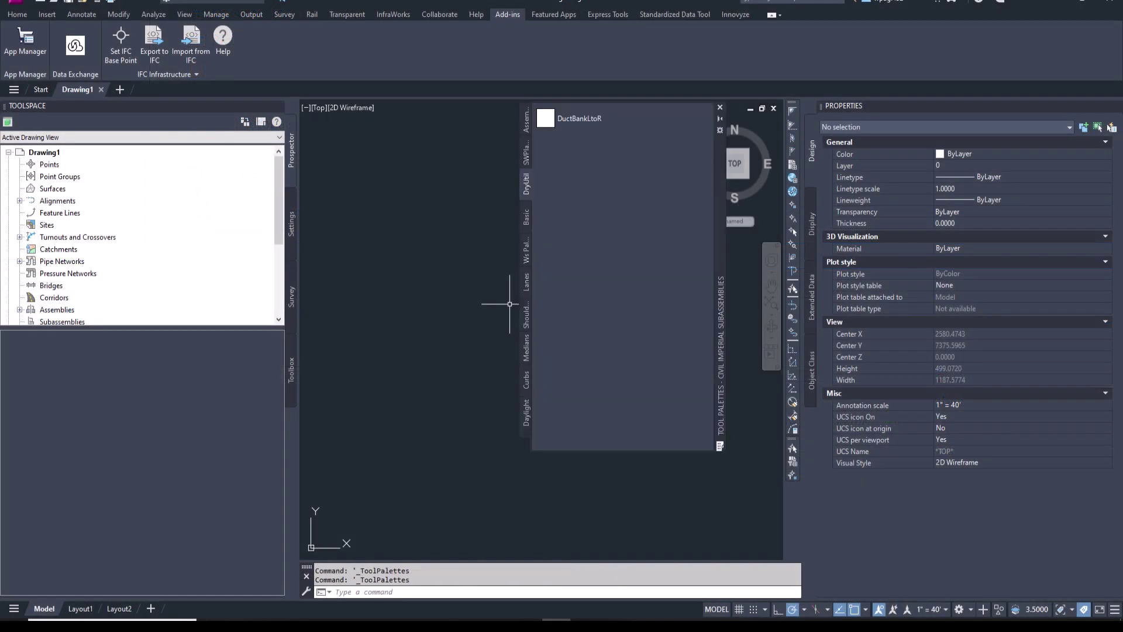
- In Civil 3D, create a tool palette named Youtube and import the LinedPlanter_Portland subassembly into it
right_click(526, 187)
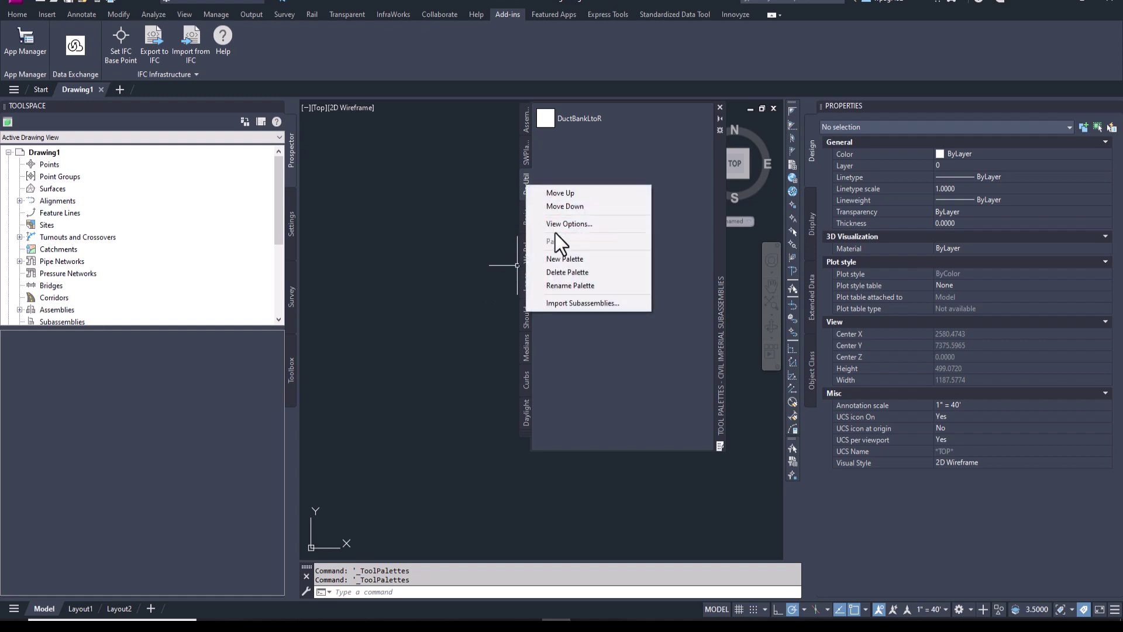
left_click(556, 260)
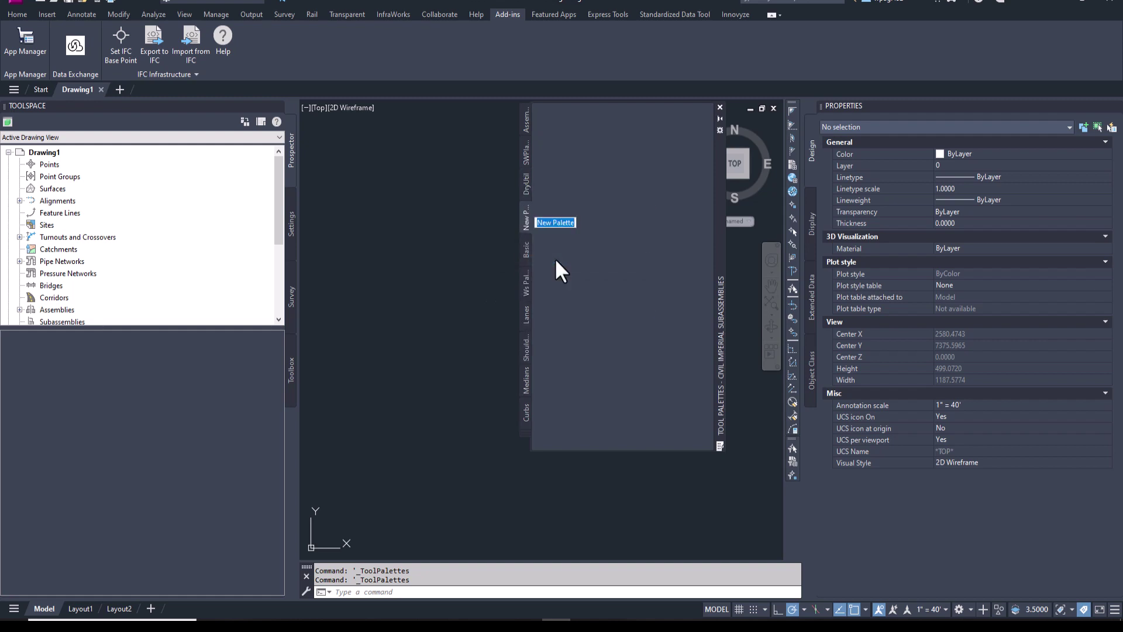
type("Youtube")
key("Return")
right_click(524, 211)
left_click(580, 331)
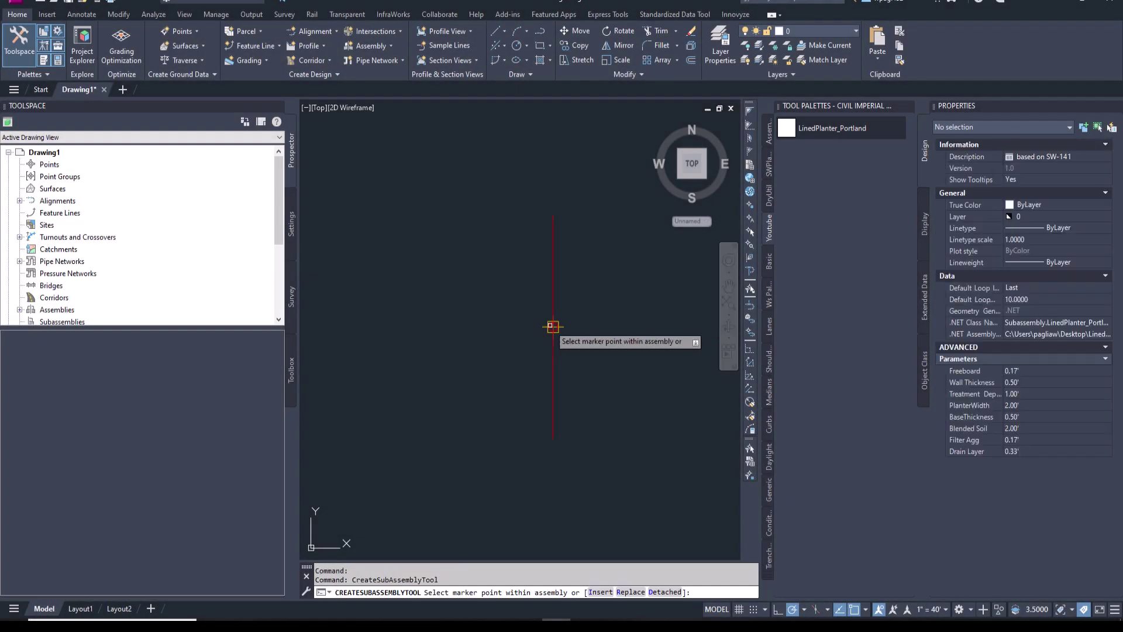
- Attach the LinedPlanter_Portland subassembly to the assembly's baseline marker and end the placement command
left_click(552, 326)
scroll(538, 313, "up", 6)
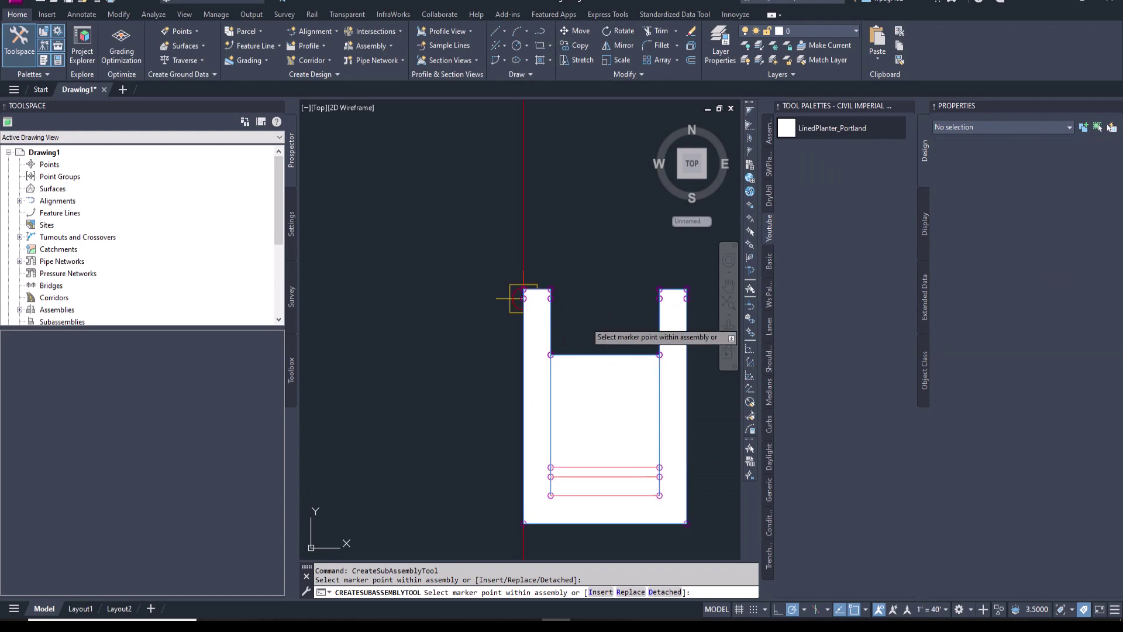
key("Escape")
- Examine the LinedPlanter_Portland entry under Subassemblies in Prospector, including its source path and versioned item
left_click(19, 322)
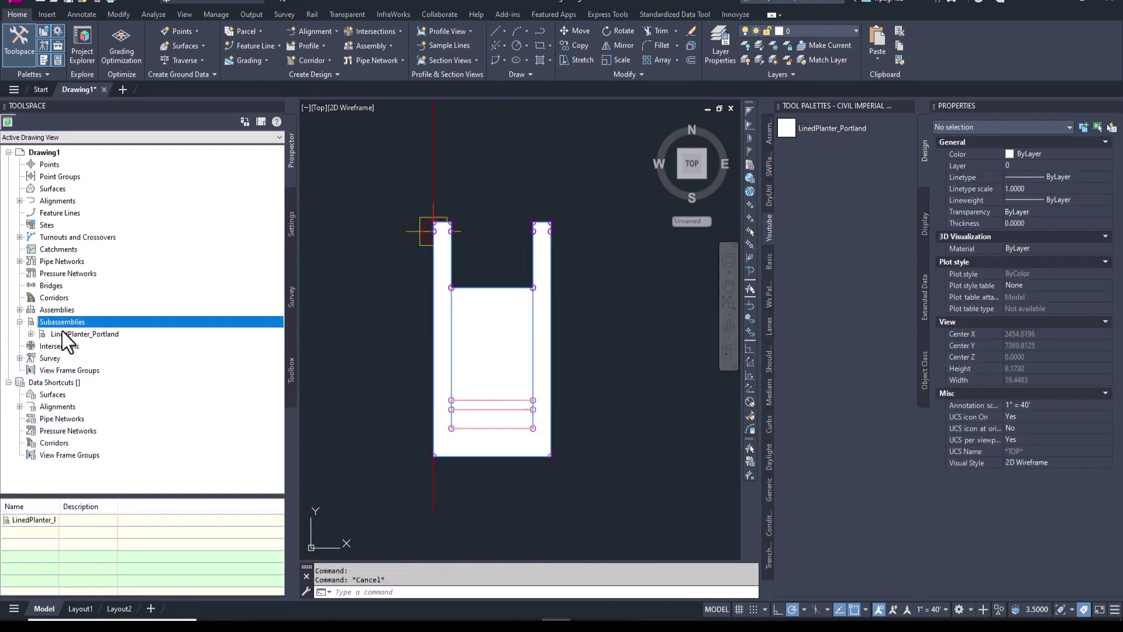
left_click(62, 331)
left_click(30, 333)
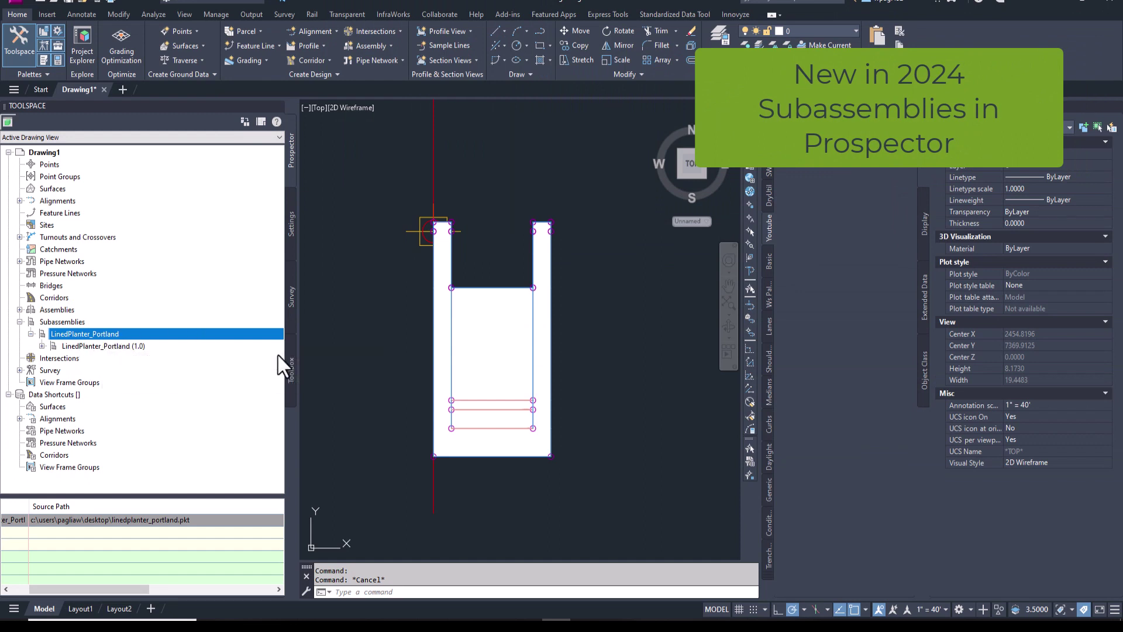
left_click_drag(300, 338, 364, 338)
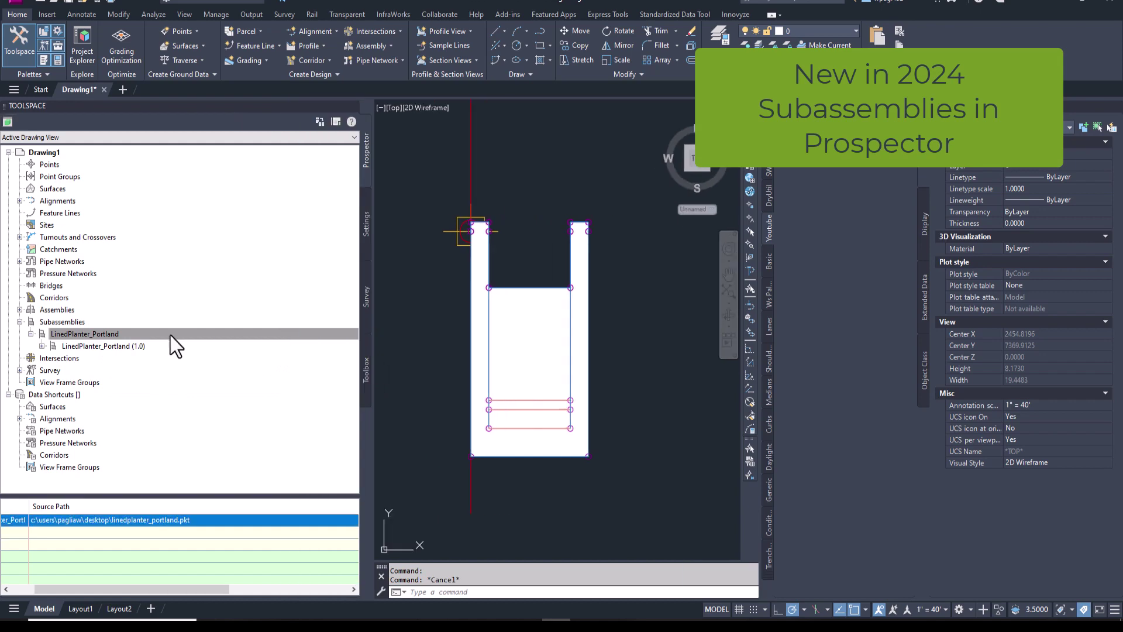
left_click_drag(136, 587, 73, 587)
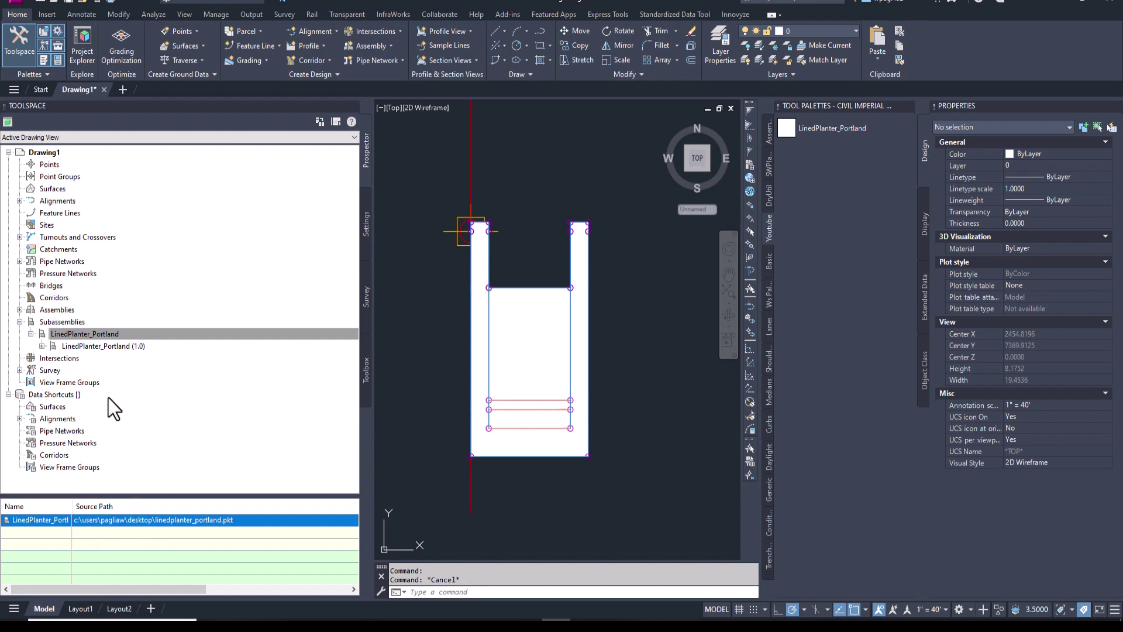
left_click(127, 347)
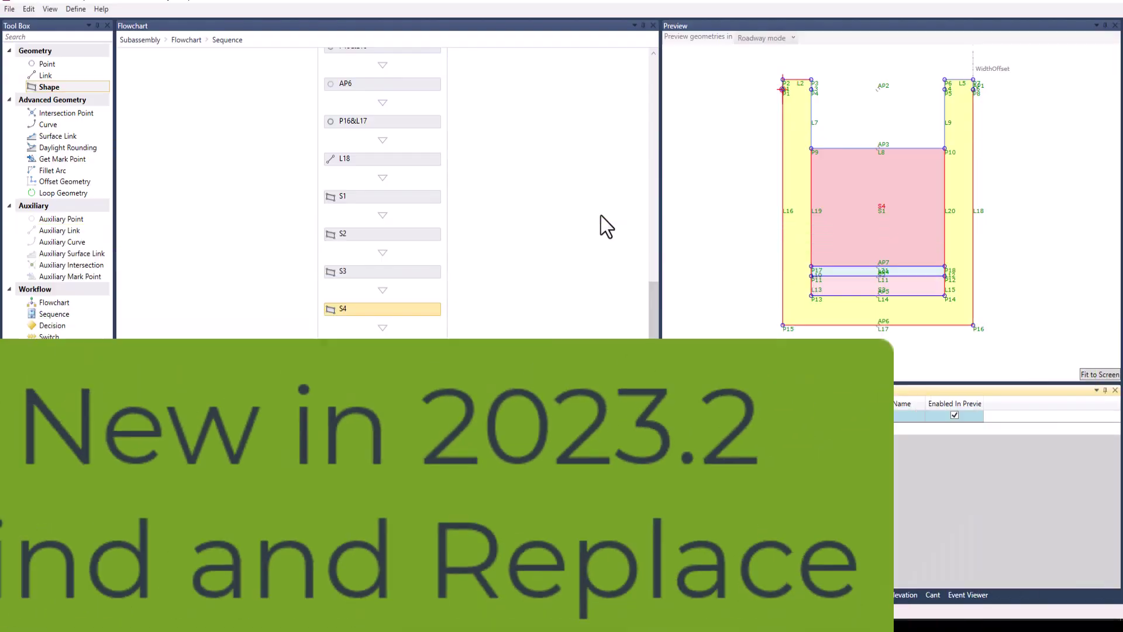
- Search the flowchart for all occurrences of "freeboard" using Find and Replace
left_click(35, 9)
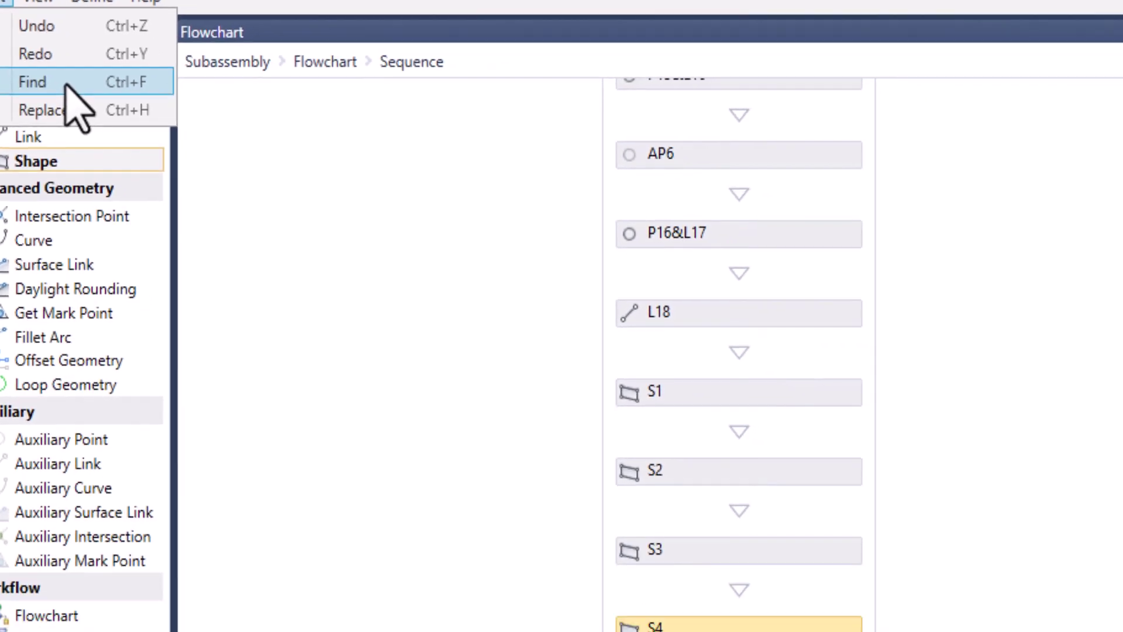
left_click(160, 125)
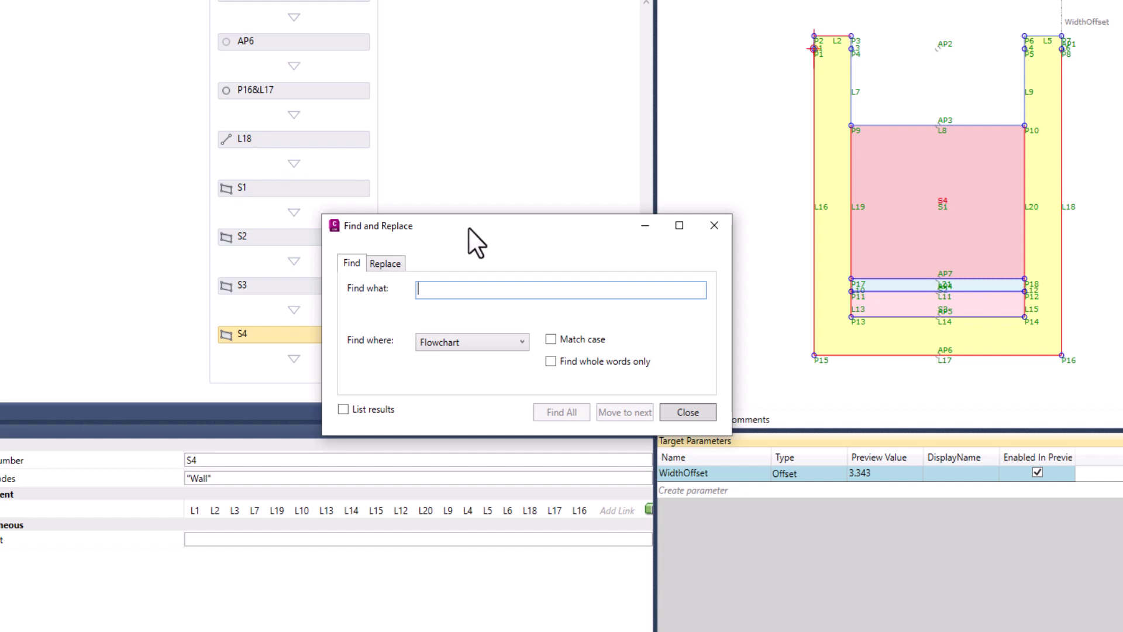
left_click_drag(468, 227, 557, 108)
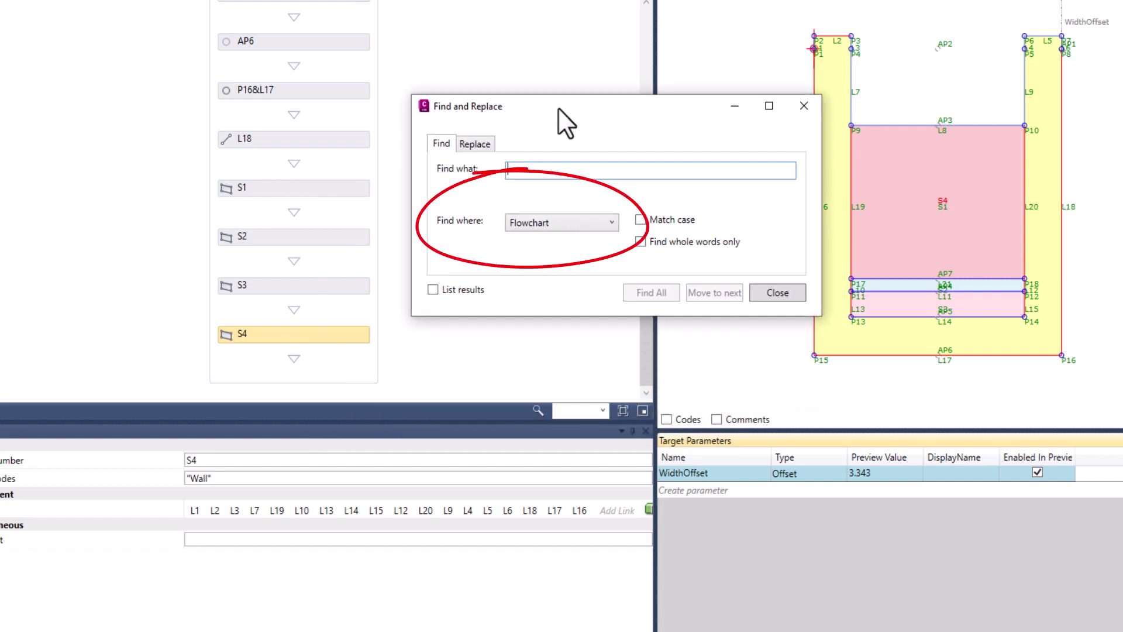
type("freeboar")
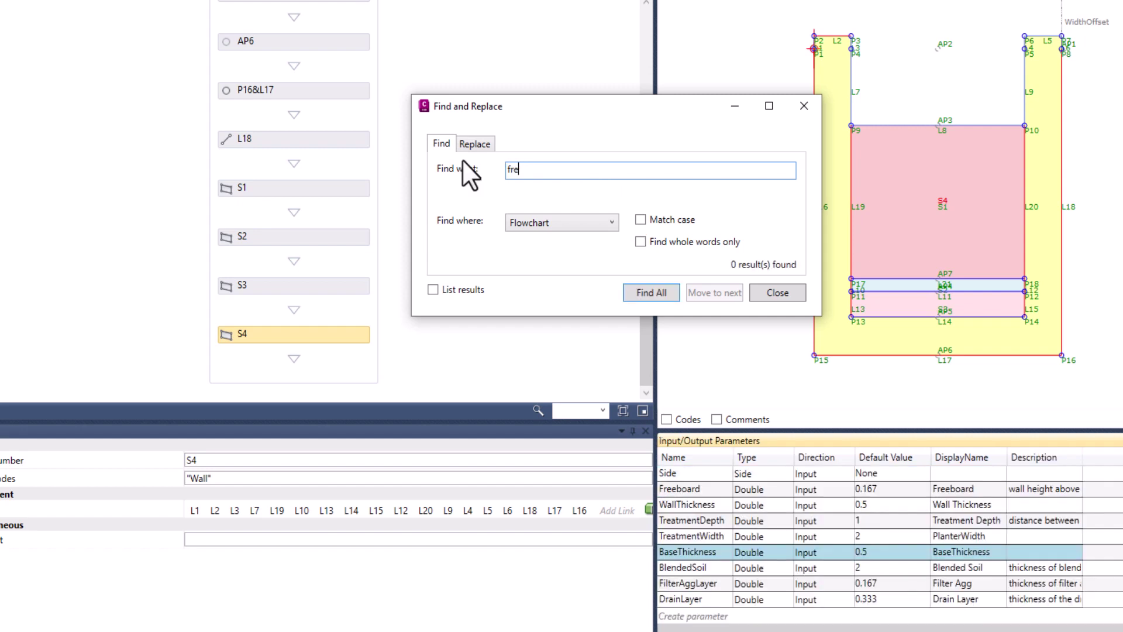
type("d")
left_click(650, 294)
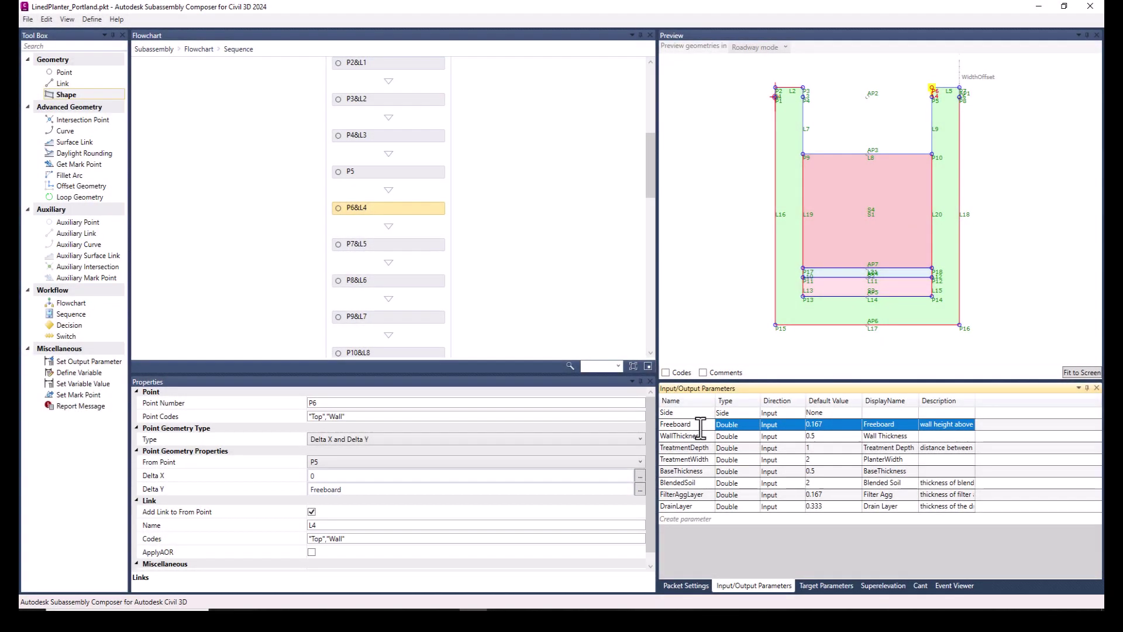
- Rename the Freeboard input parameter to FreeboardHeight in all its applied instances and show the packet settings
type("Height")
left_click(692, 475)
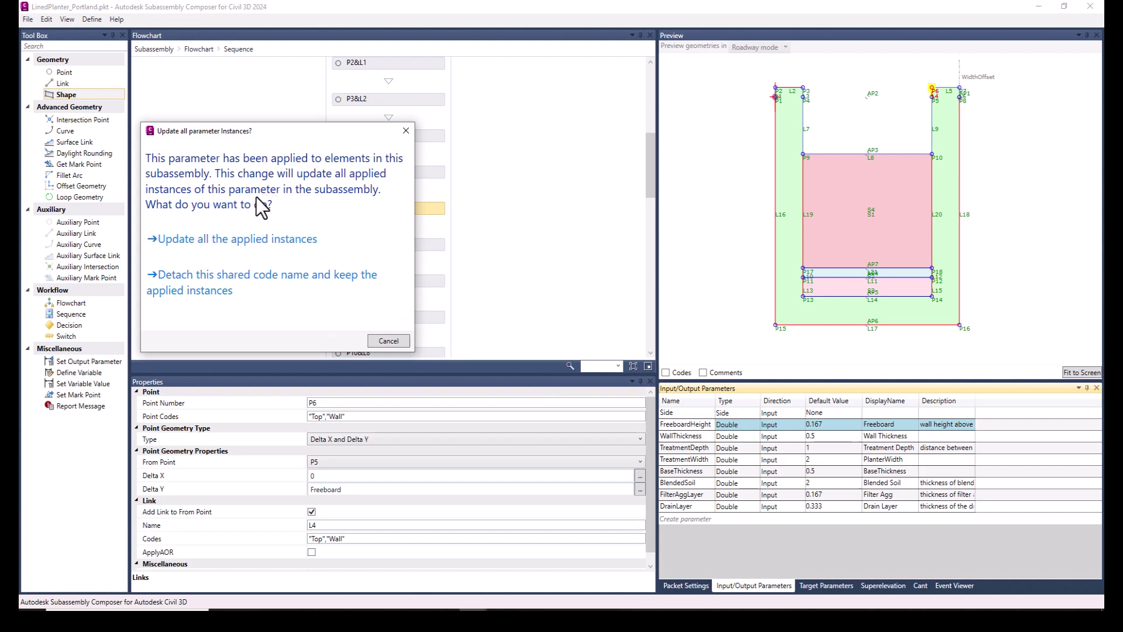
left_click(240, 242)
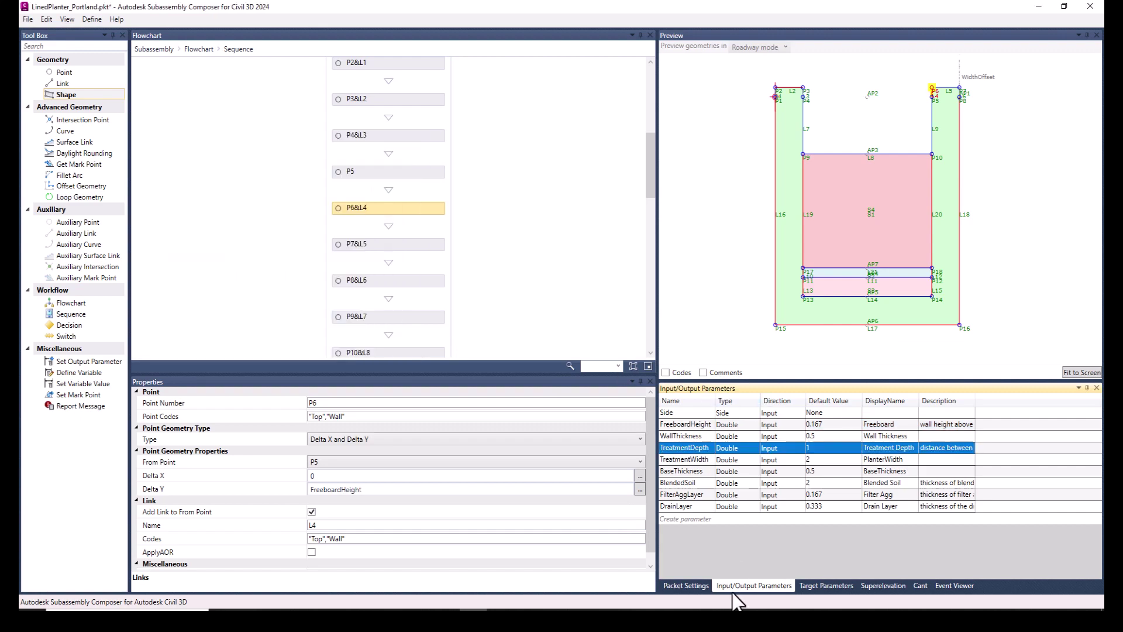
left_click(692, 585)
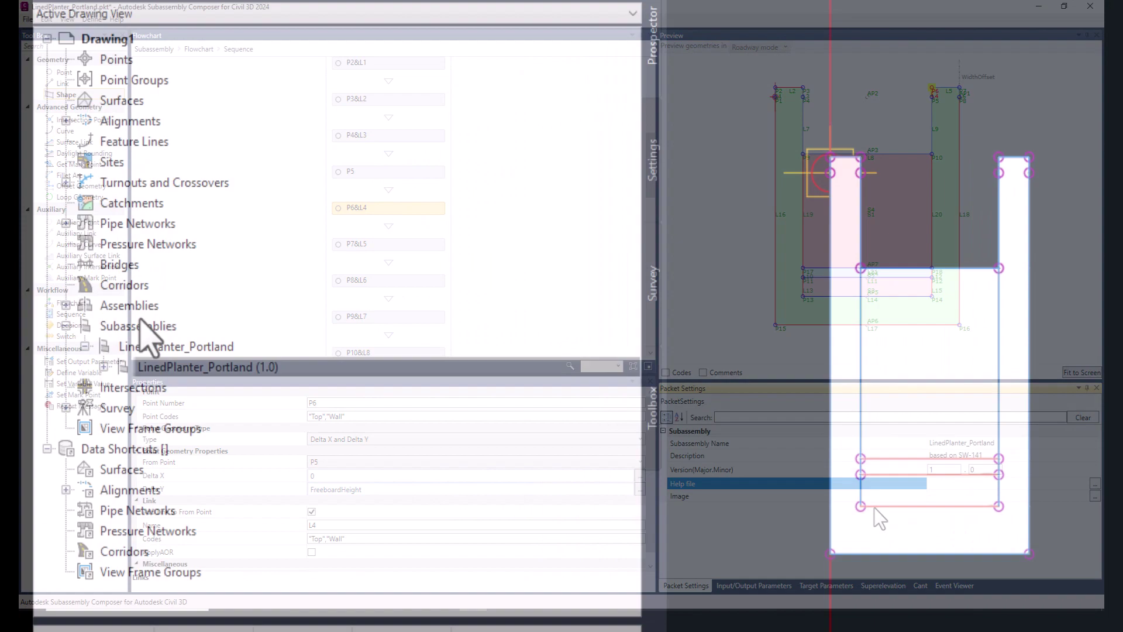
- In Civil 3D, refresh the Subassemblies collection in Prospector and check its status
right_click(153, 326)
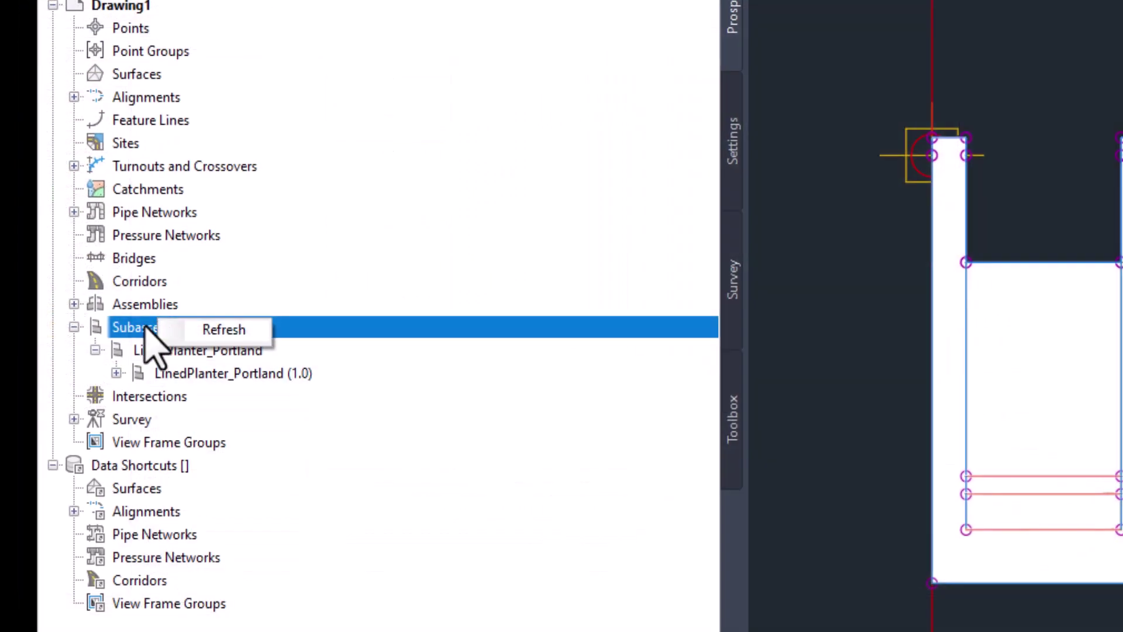
left_click(217, 329)
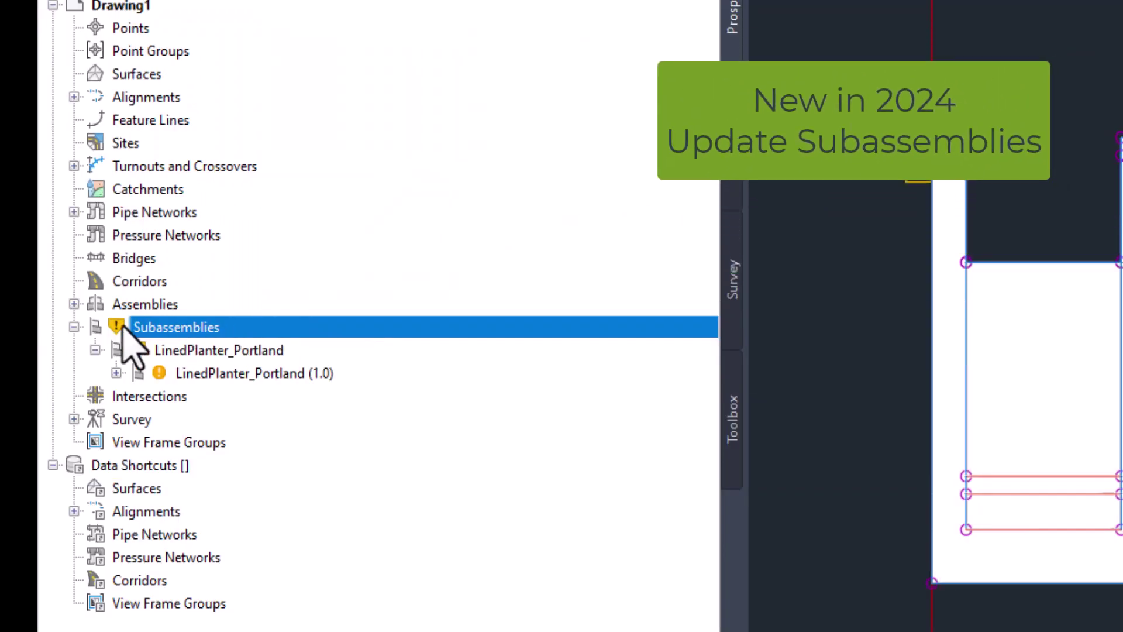
mouse_move(123, 332)
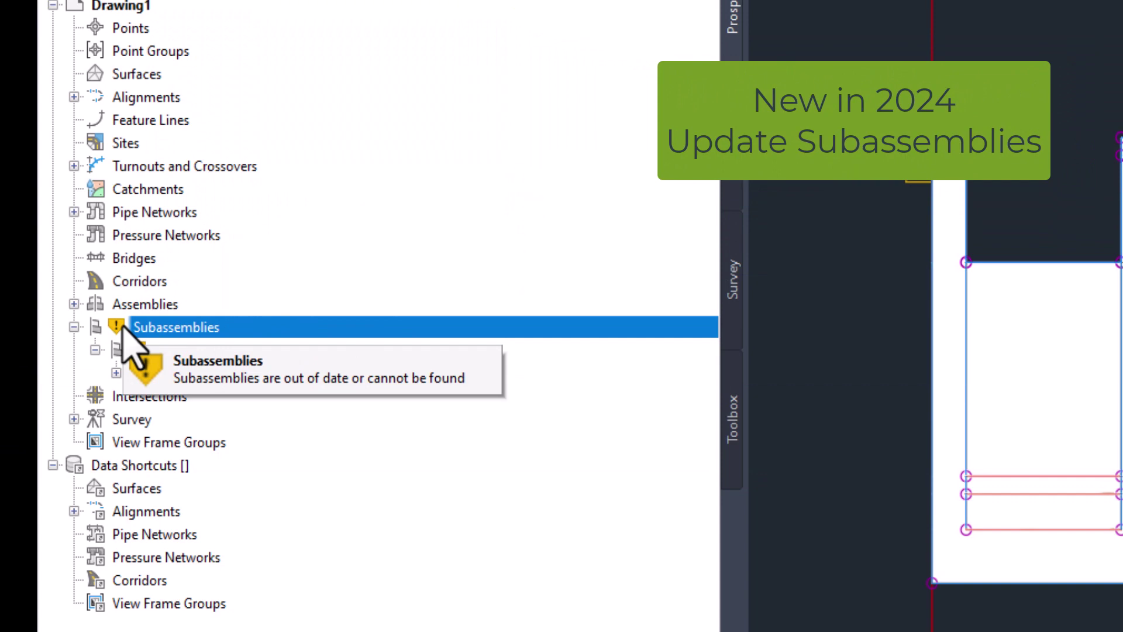
- Update all out-of-date LinedPlanter_Portland subassemblies, dismiss the event log, and inspect the versioned entry in Prospector
left_click(181, 351)
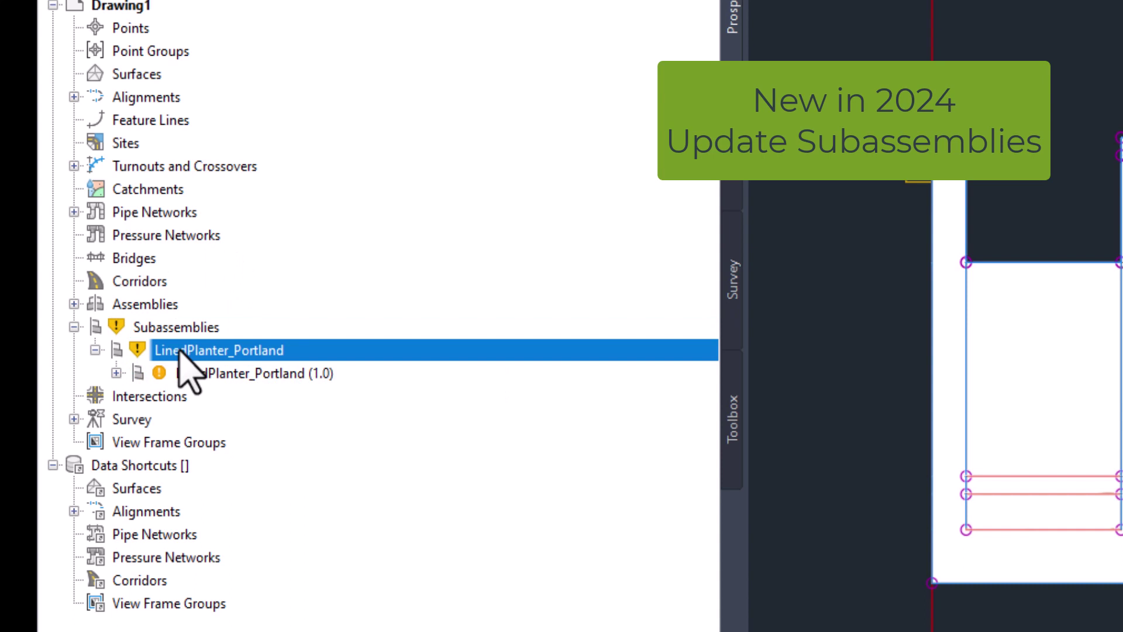
right_click(181, 351)
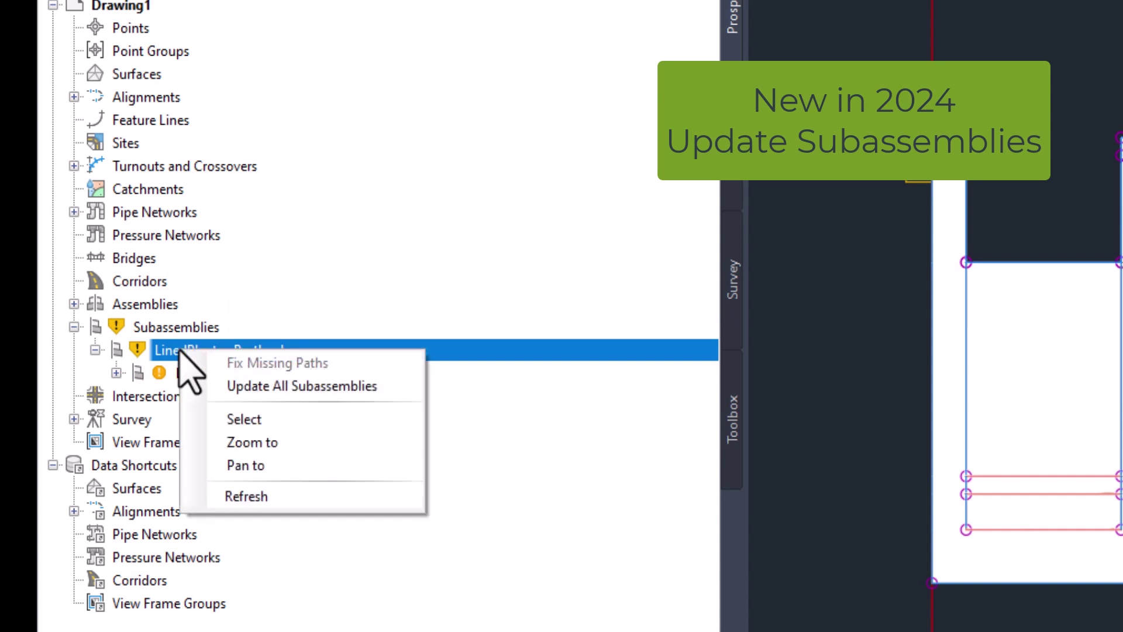
left_click(335, 387)
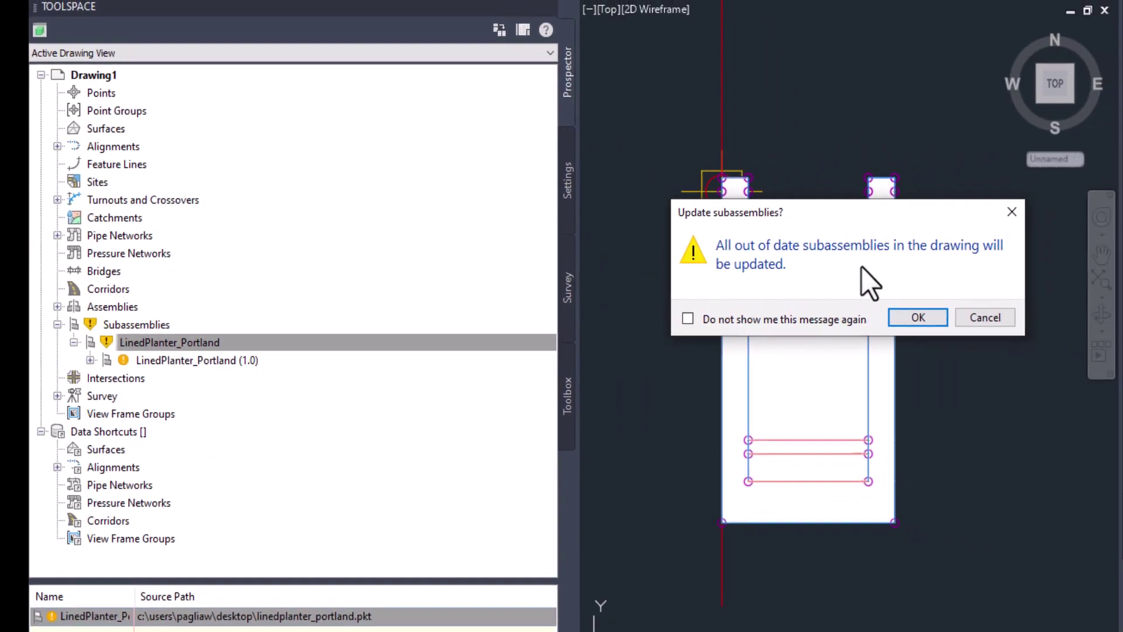
left_click(911, 318)
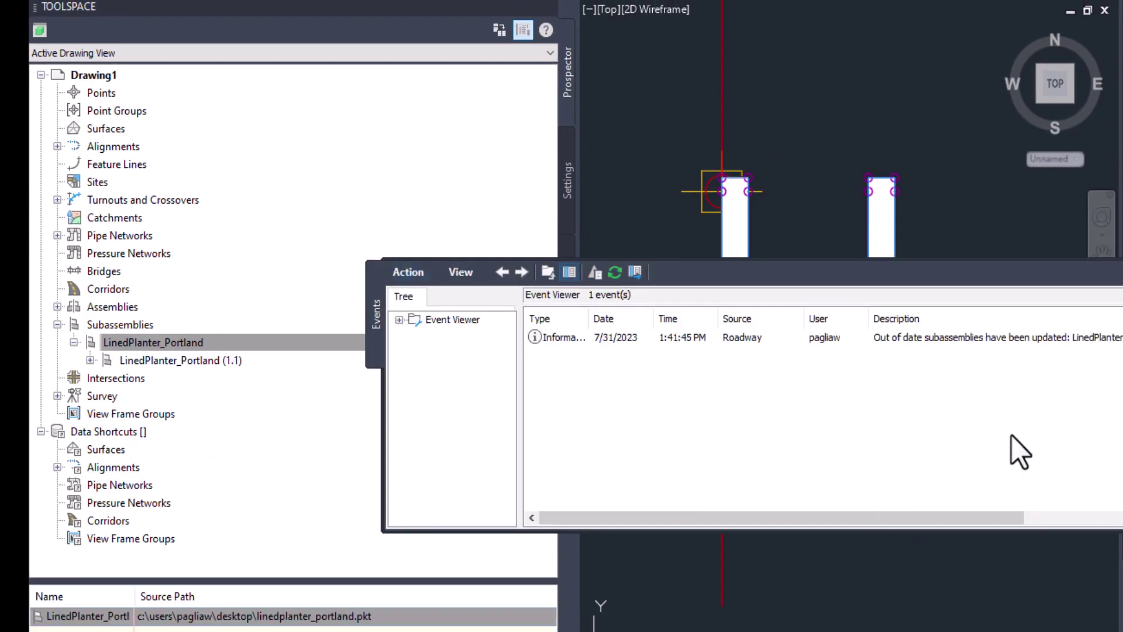
left_click_drag(842, 517, 782, 513)
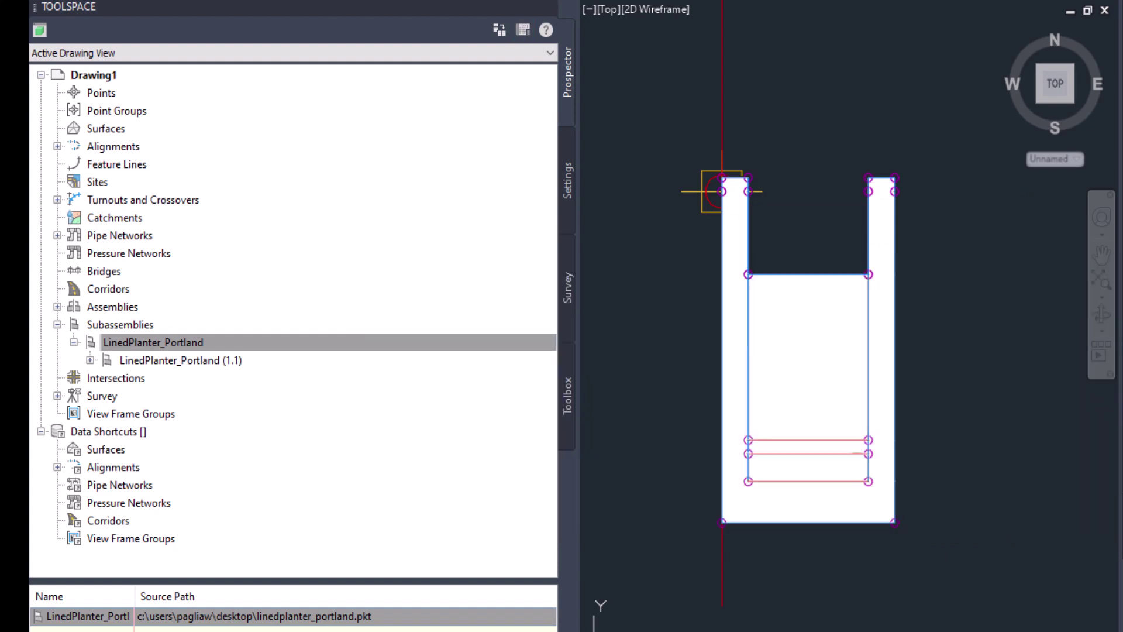
left_click(199, 361)
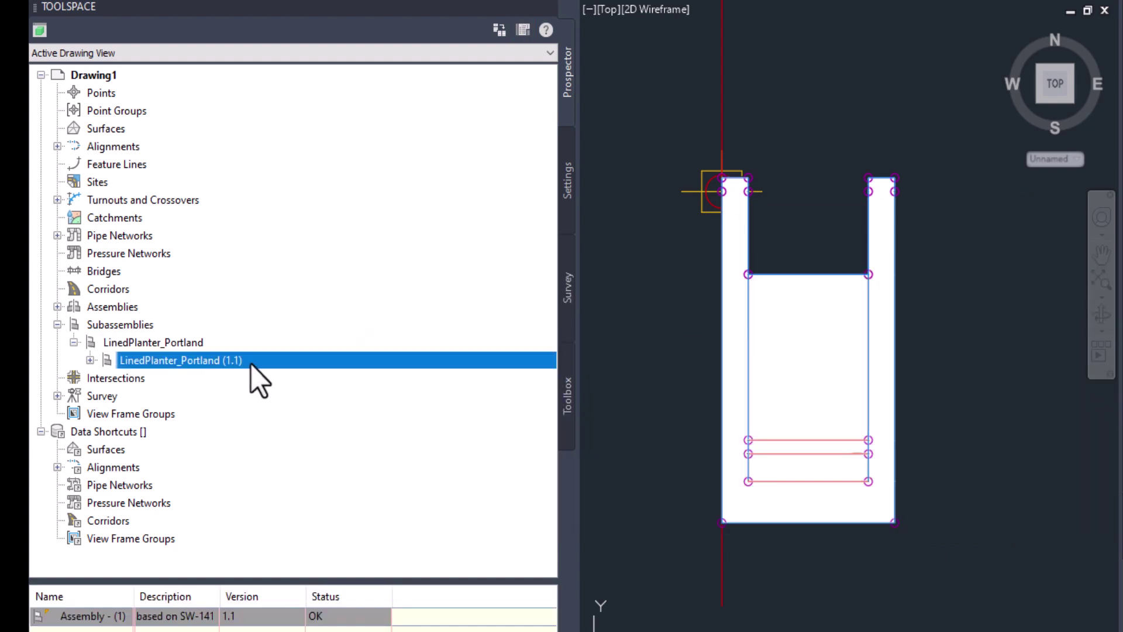
left_click(90, 360)
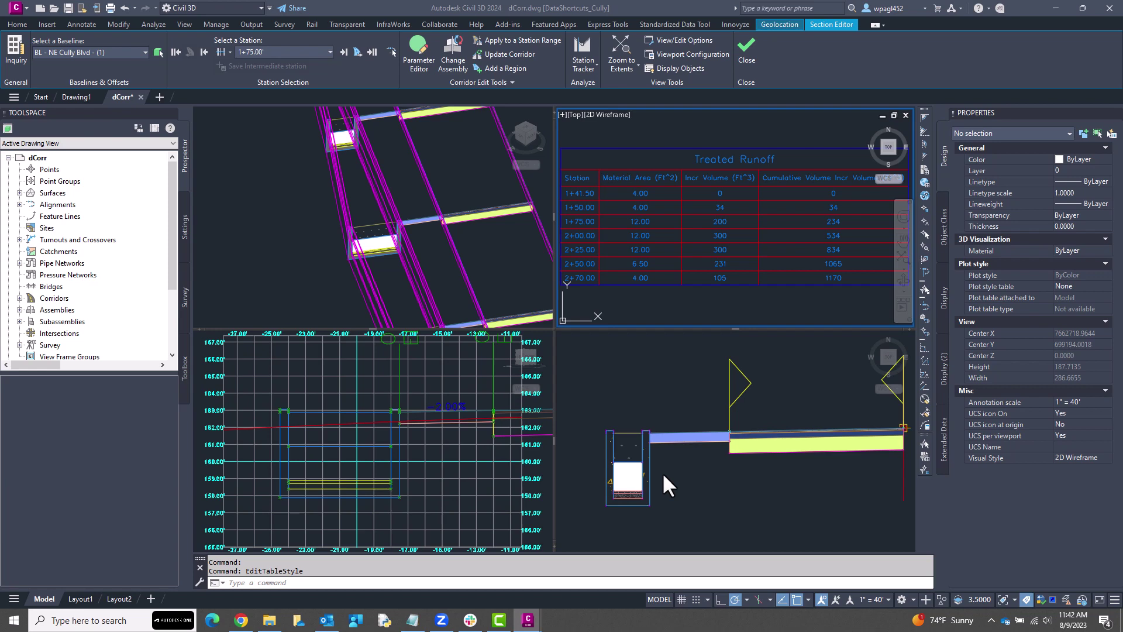
- In the dCorr drawing, set the Treatment Depth of the assembly's LinedPlanter_Portland subassembly to 3 feet
left_click(644, 477)
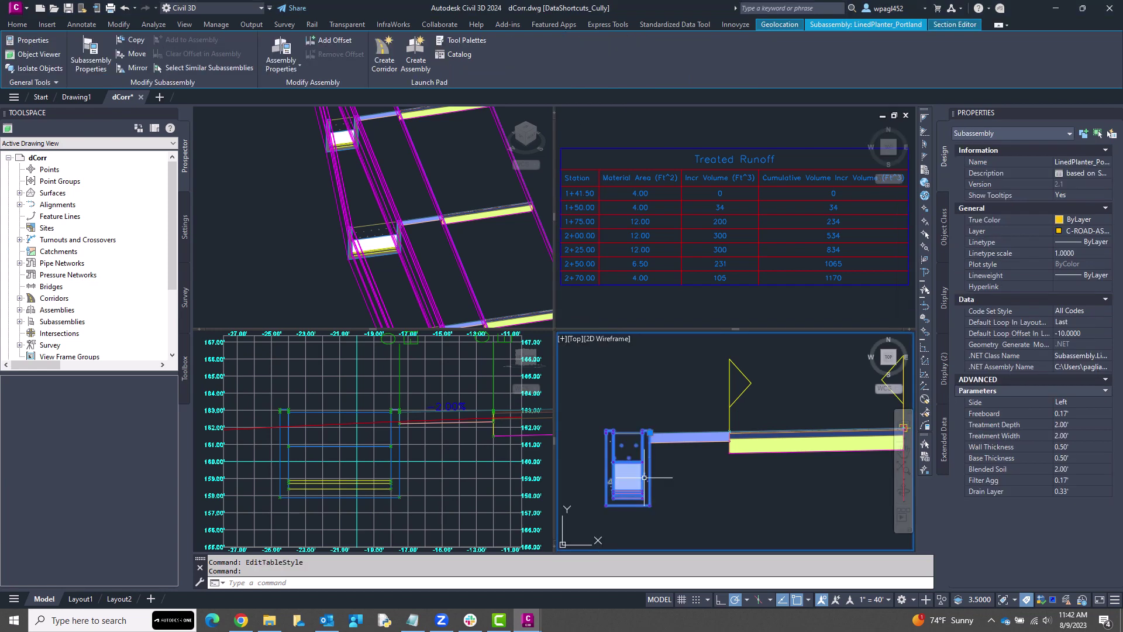
left_click(1072, 424)
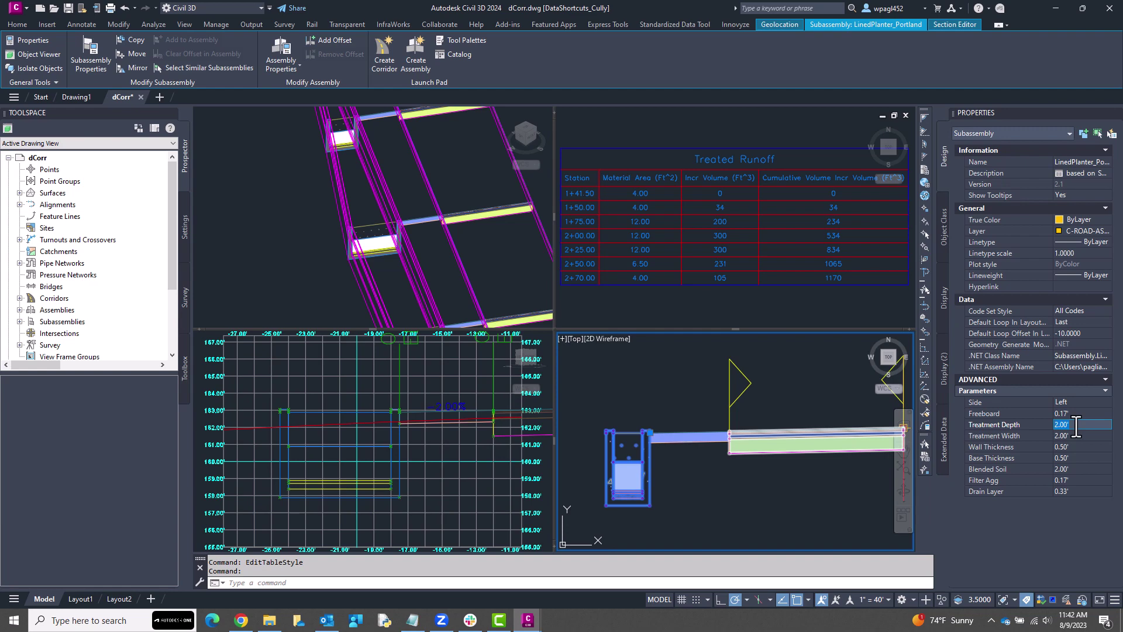
type("3")
key("Tab")
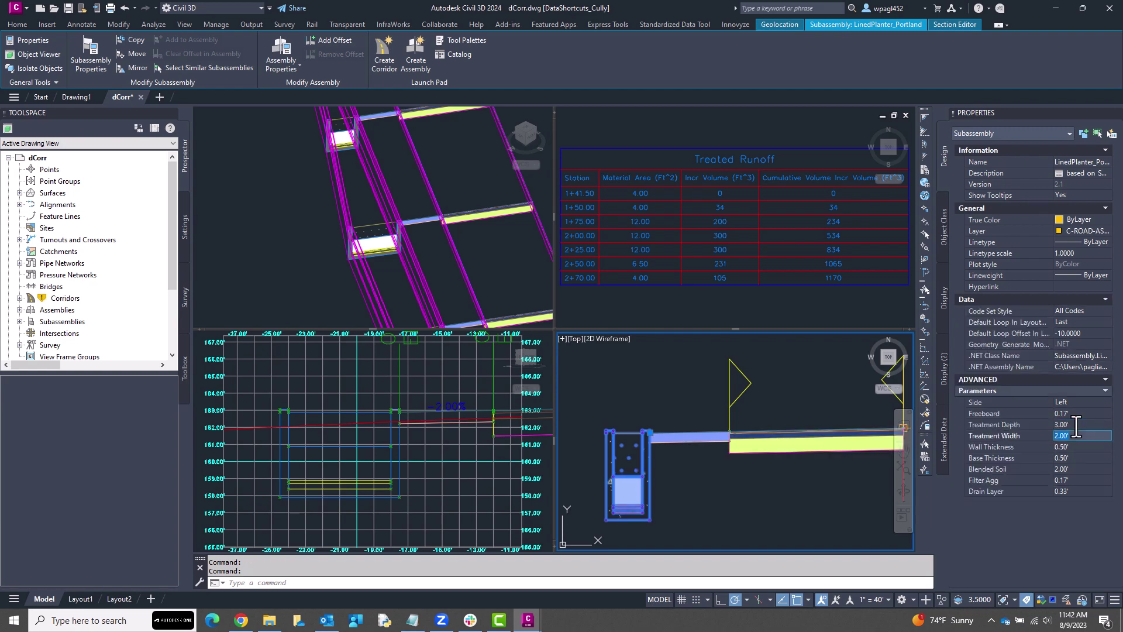
- Rebuild all corridors in the dCorr drawing
left_click(68, 296)
right_click(62, 298)
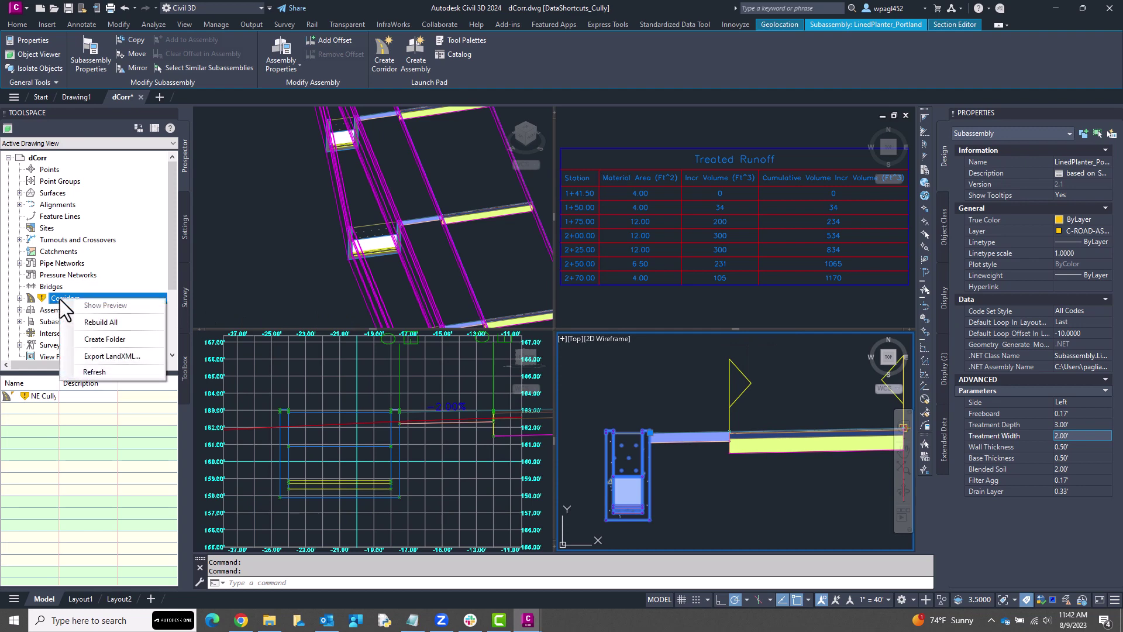
left_click(90, 321)
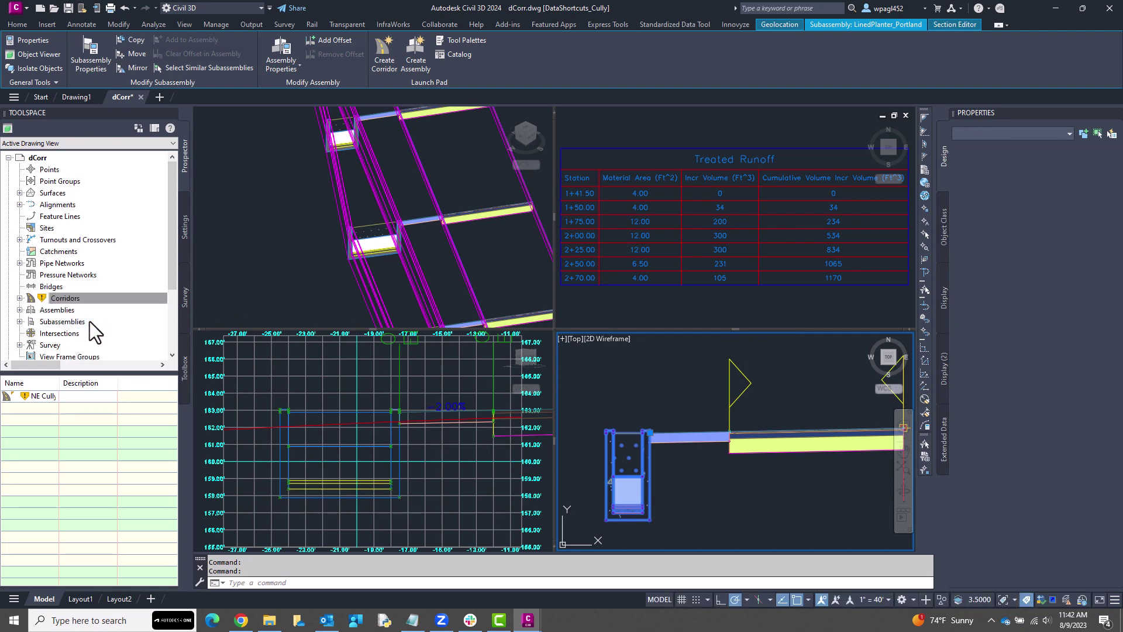